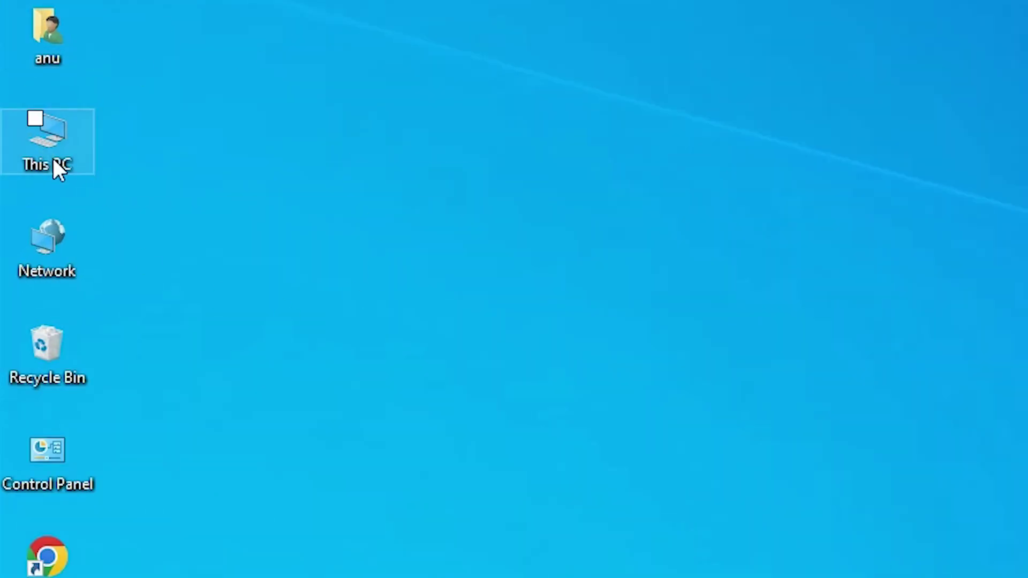
Step: Check the PC's system information from This PC, then close it
{"action": "right_click", "coordinate": [39, 154]}
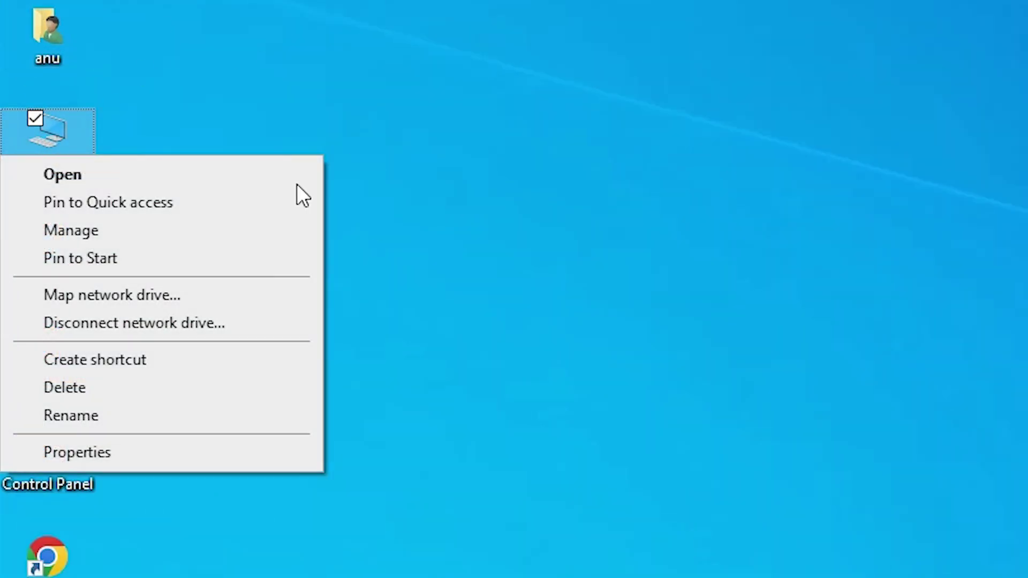
{"action": "left_click", "coordinate": [151, 454]}
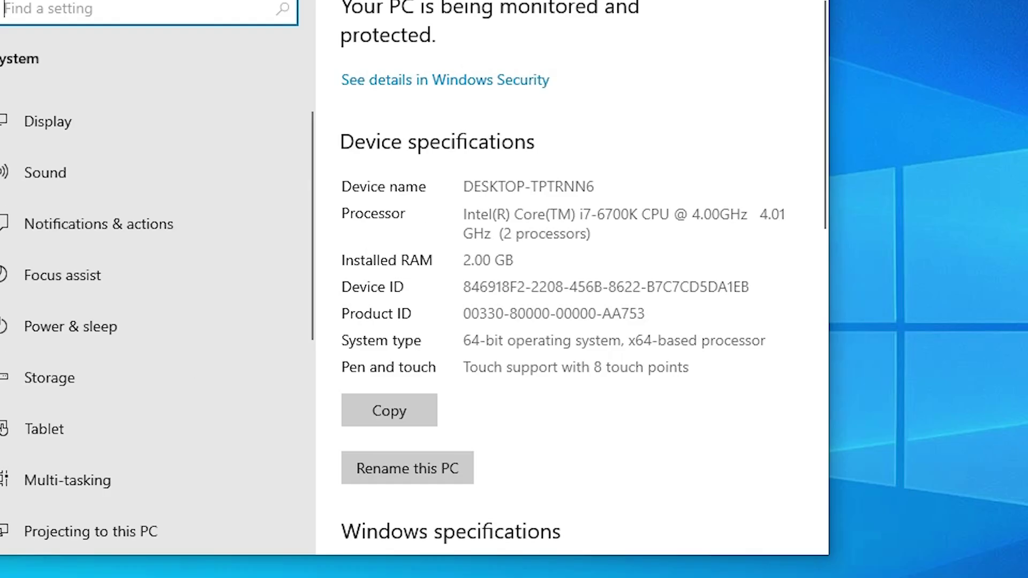
{"action": "left_click", "coordinate": [681, 85]}
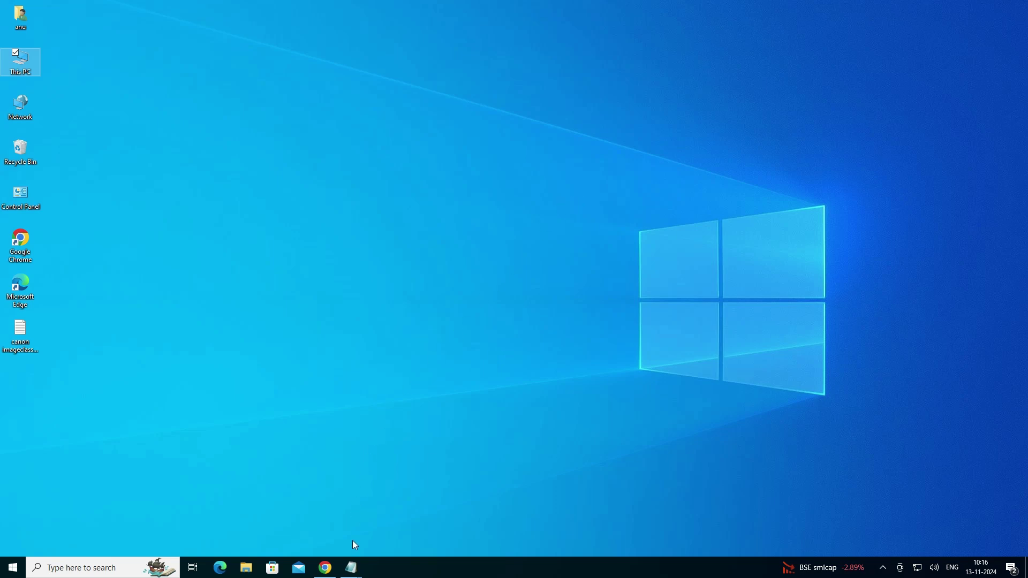
Step: Review the notes with the driver download links, then return to the MEGA page
{"action": "mouse_move", "coordinate": [352, 566]}
{"action": "left_click", "coordinate": [404, 499]}
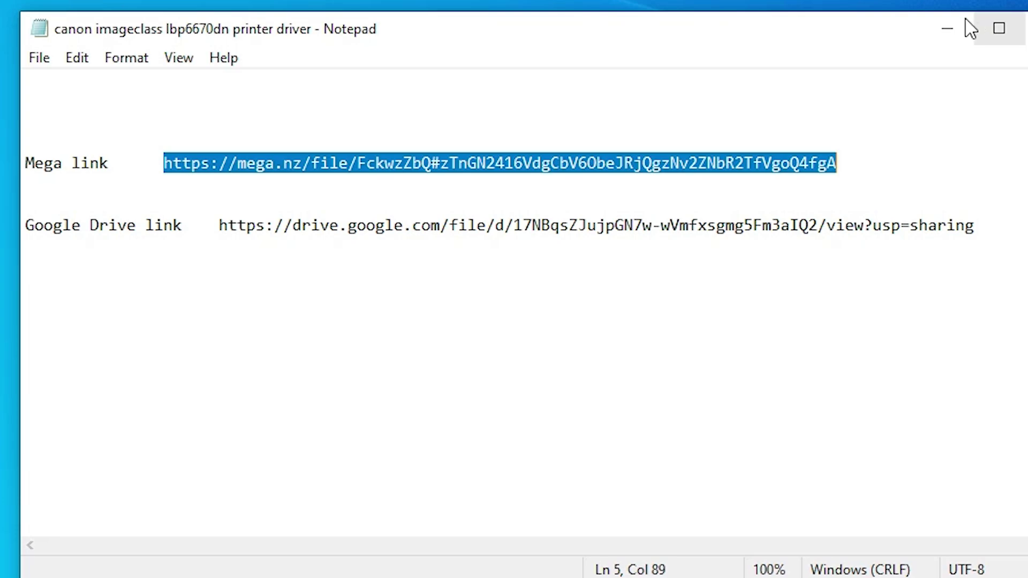
{"action": "left_click", "coordinate": [947, 28]}
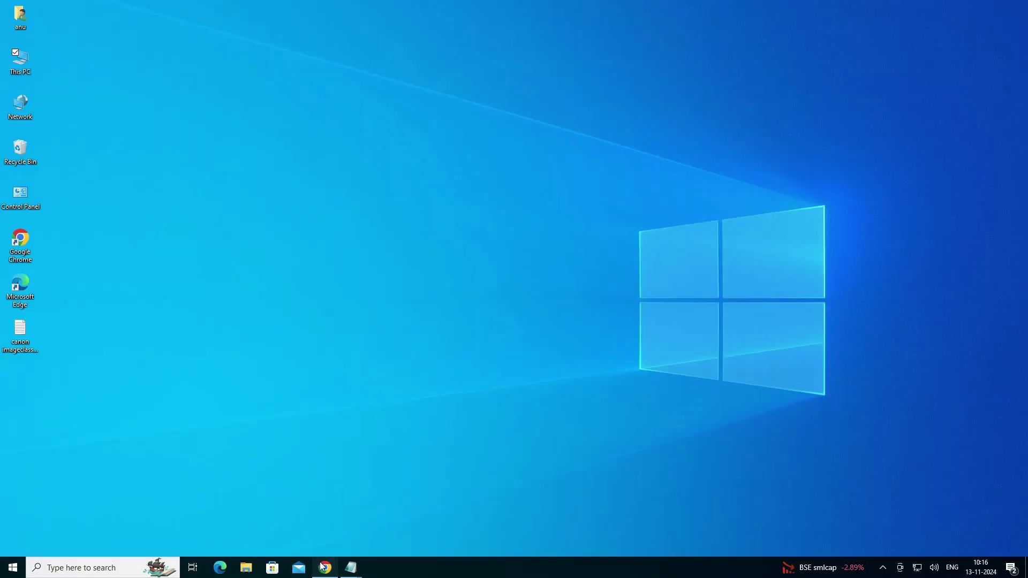
{"action": "left_click", "coordinate": [324, 568]}
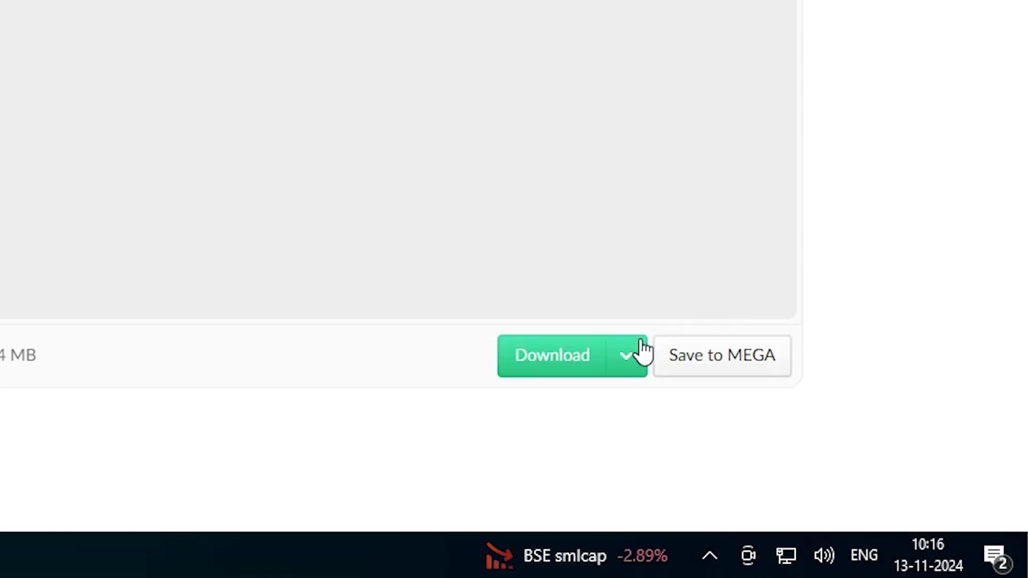
Step: Standard-download the Canon LBP6670dn PCL6 driver .exe from MEGA and show it in its folder
{"action": "left_click", "coordinate": [851, 479]}
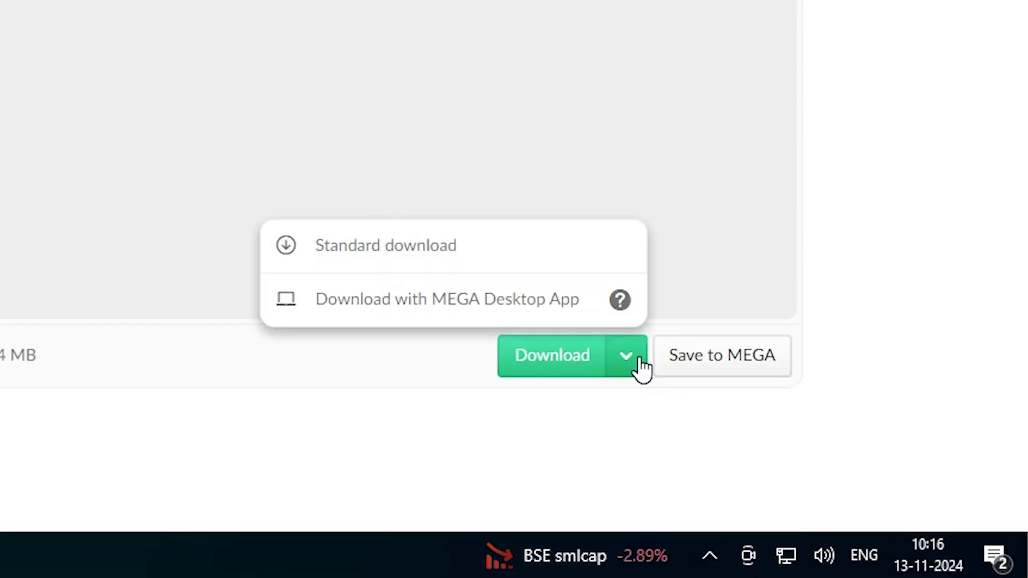
{"action": "left_click", "coordinate": [454, 264]}
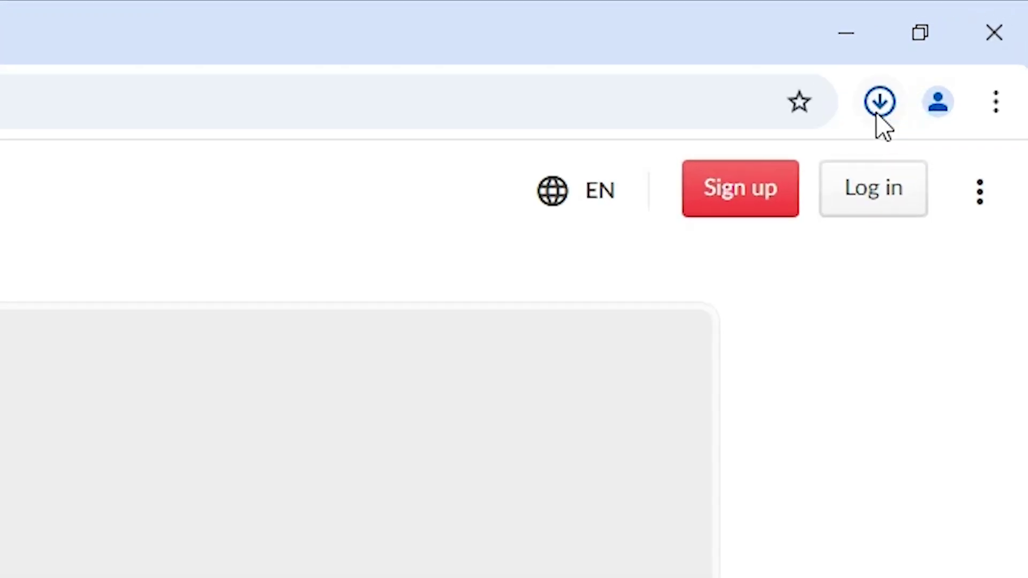
{"action": "left_click", "coordinate": [881, 102]}
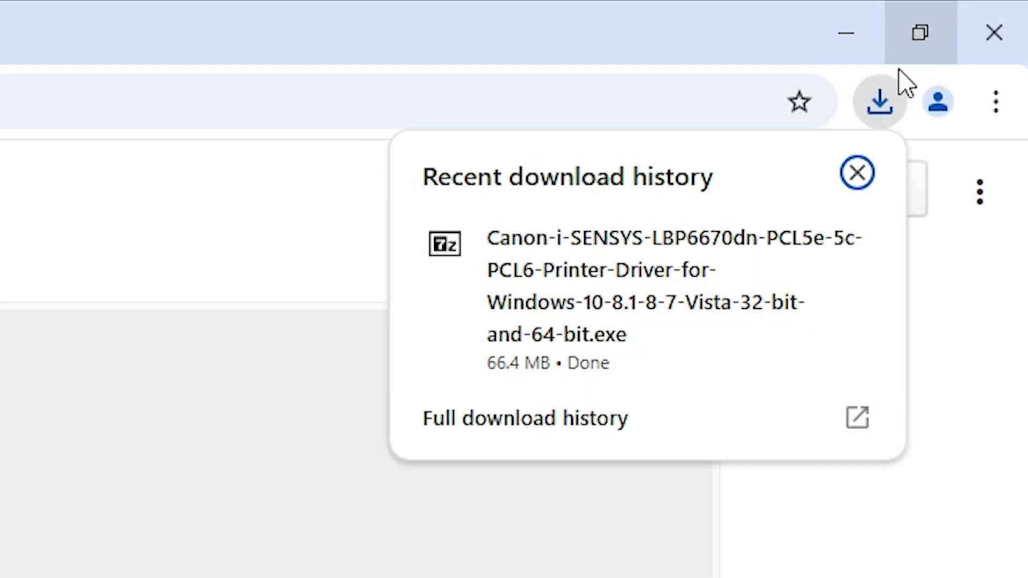
{"action": "left_click", "coordinate": [891, 111]}
{"action": "left_click", "coordinate": [884, 119]}
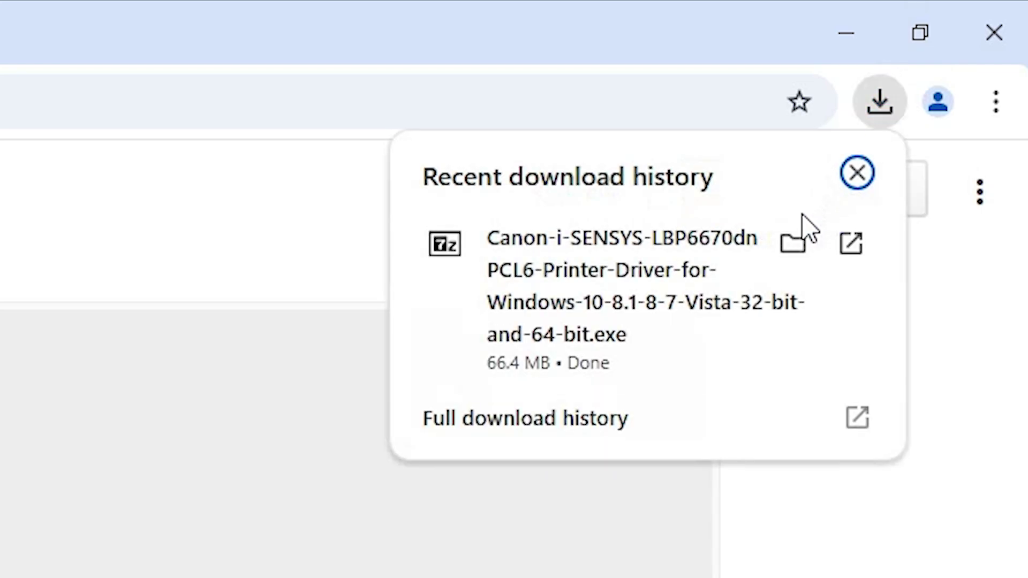
{"action": "left_click", "coordinate": [793, 245]}
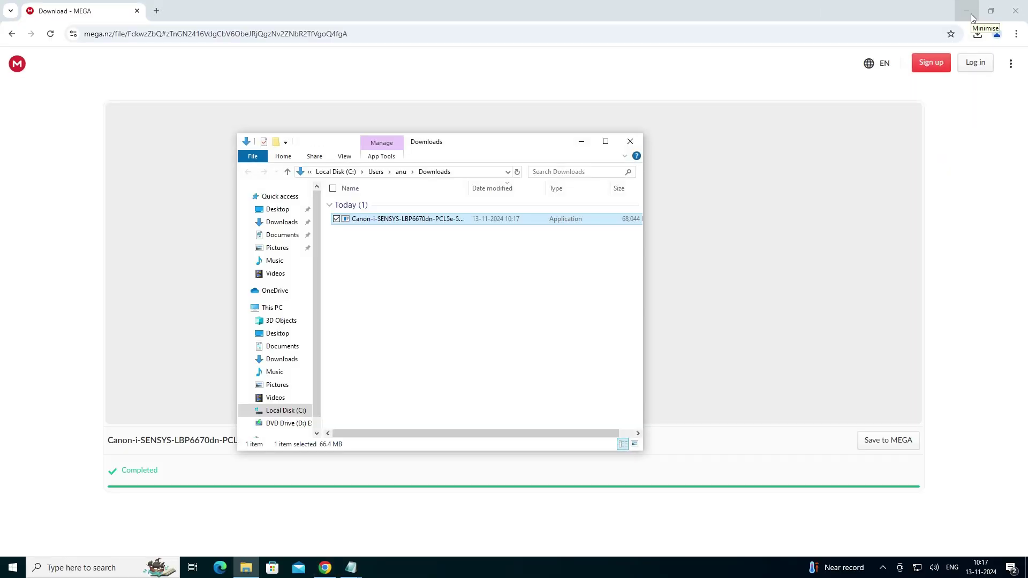
Step: Move the Canon driver archive from Downloads onto the desktop's first icon column
{"action": "left_click", "coordinate": [972, 14]}
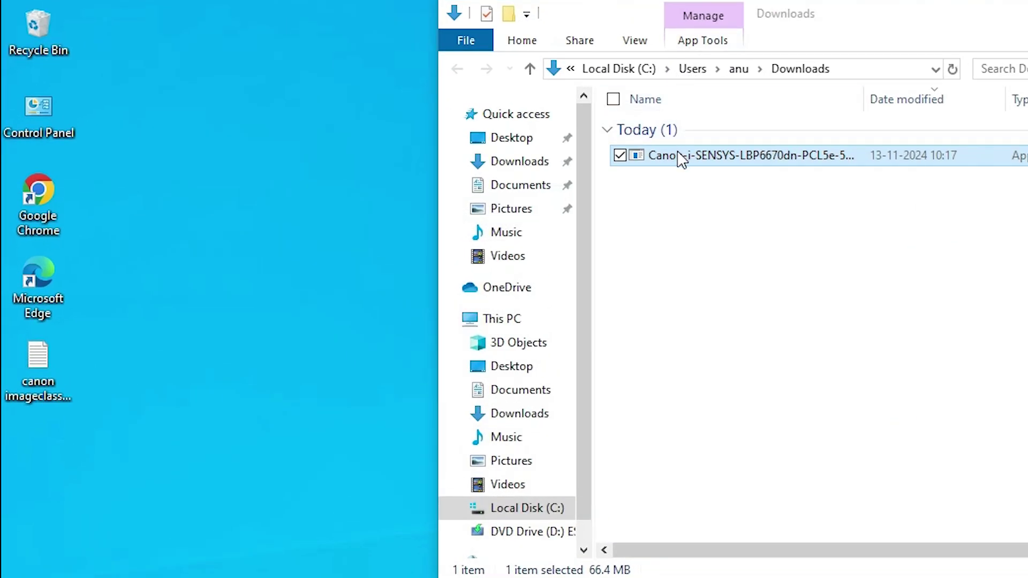
{"action": "left_click_drag", "start_coordinate": [679, 153], "coordinate": [129, 458]}
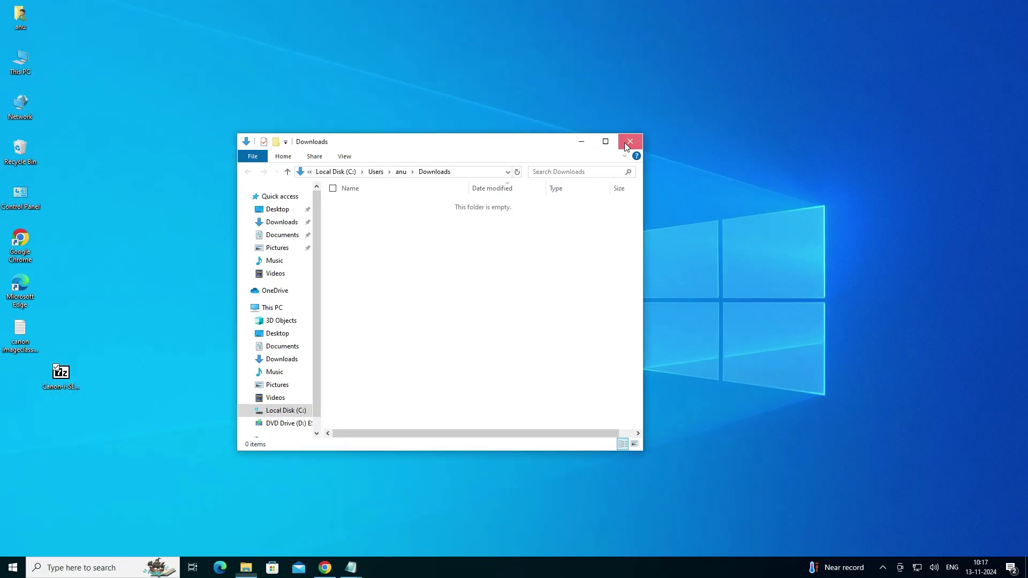
{"action": "key", "text": "alt+F4"}
{"action": "left_click_drag", "start_coordinate": [61, 375], "coordinate": [27, 374]}
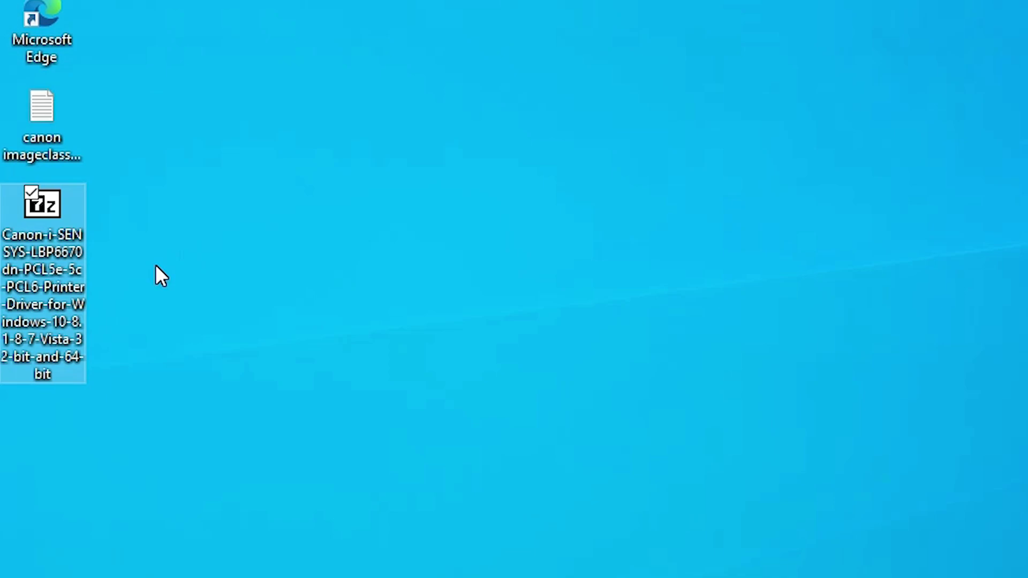
Step: Extract the Canon archive into a new Canon-i-SE… folder on the desktop
{"action": "double_click", "coordinate": [53, 215]}
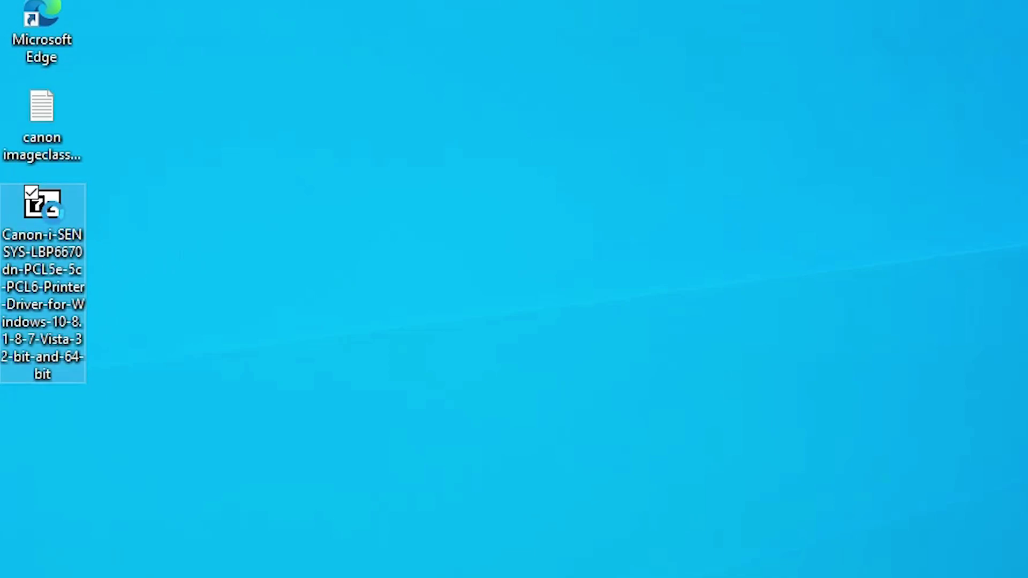
{"action": "right_click", "coordinate": [53, 212]}
{"action": "left_click", "coordinate": [107, 130]}
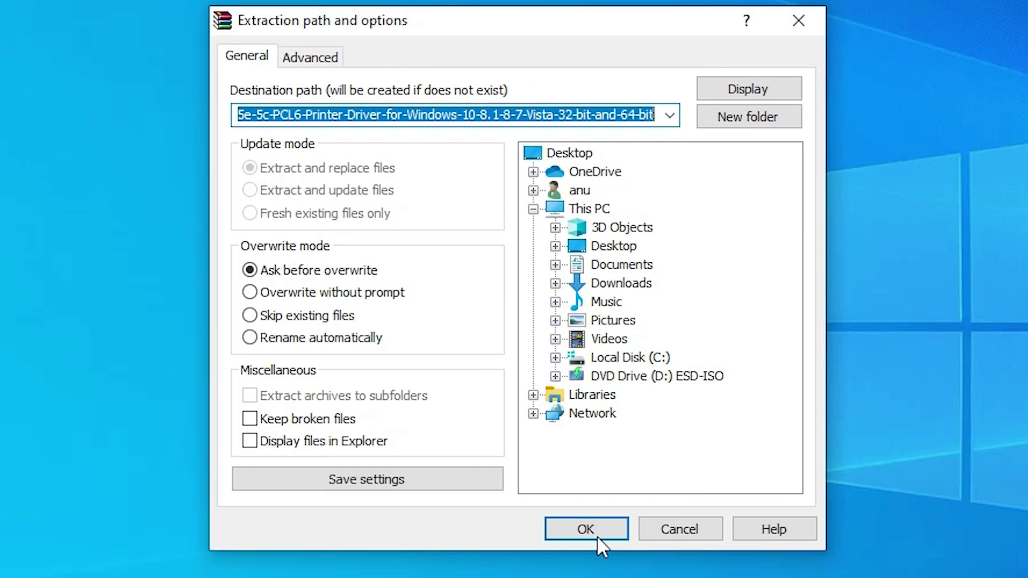
{"action": "left_click", "coordinate": [597, 535]}
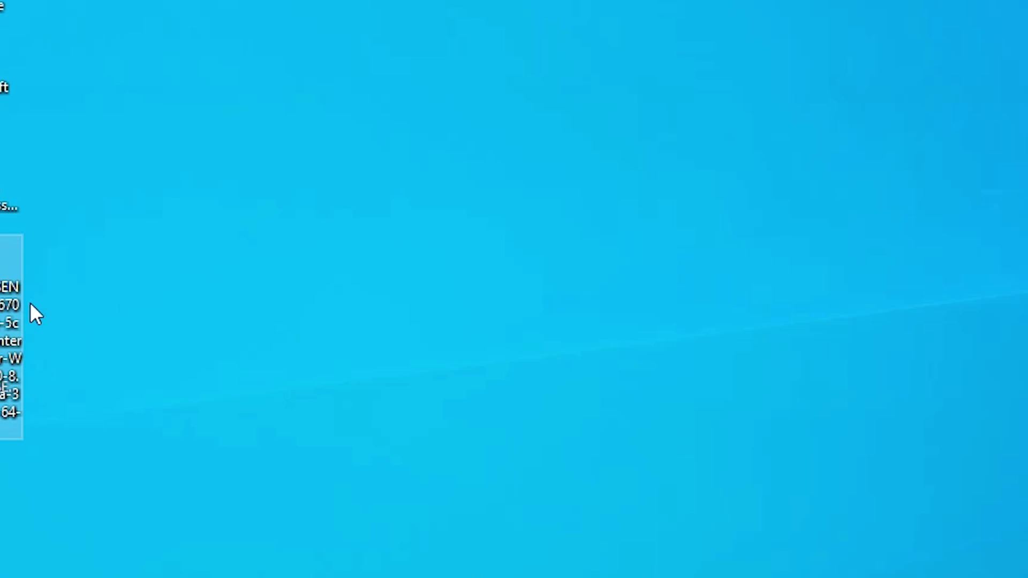
{"action": "left_click", "coordinate": [37, 357]}
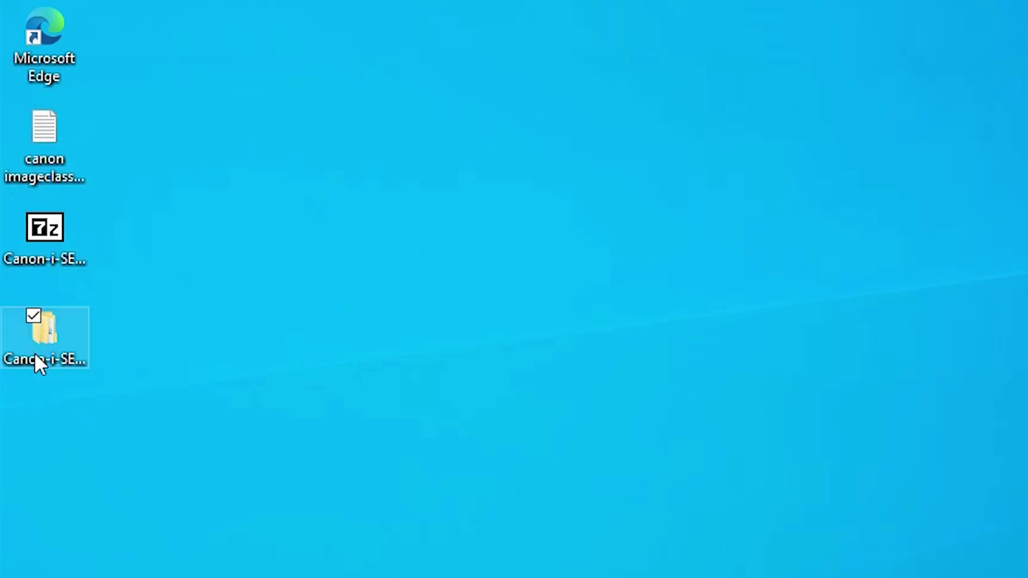
Step: Browse the Canon folder through uk_eng, x64 and Driver into pcl5e_5c, then close Explorer
{"action": "double_click", "coordinate": [38, 362]}
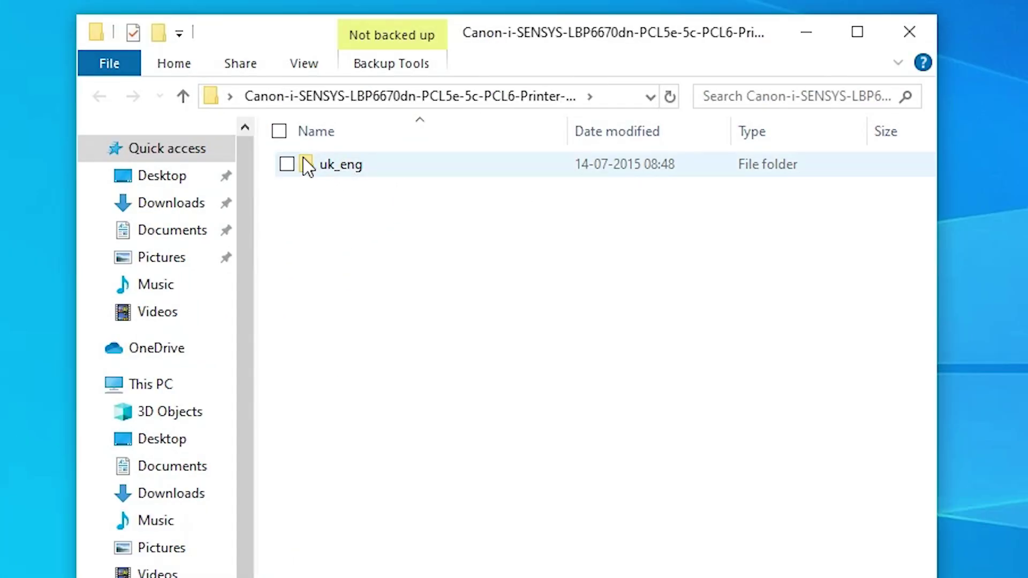
{"action": "double_click", "coordinate": [327, 167]}
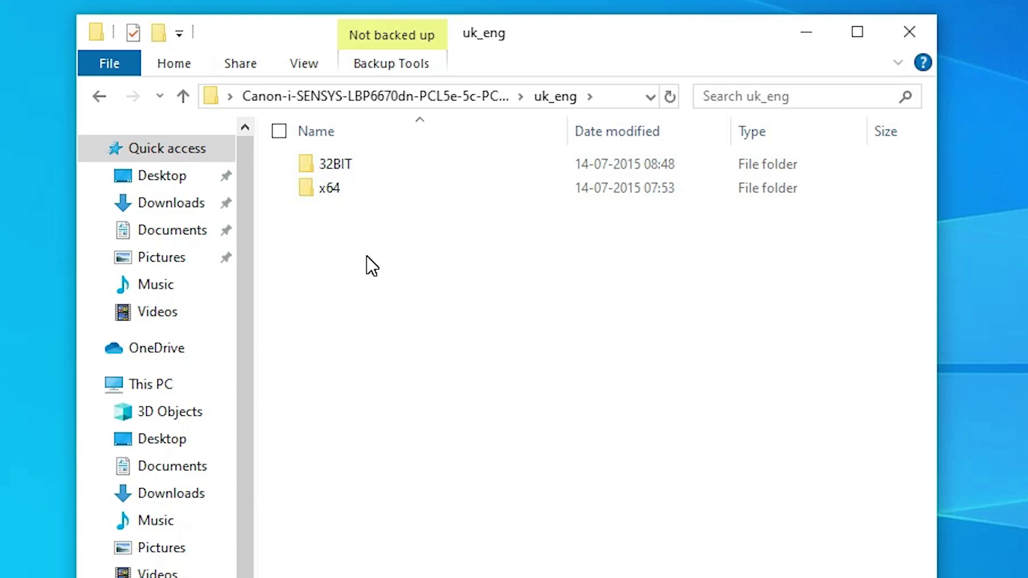
{"action": "left_click", "coordinate": [367, 172]}
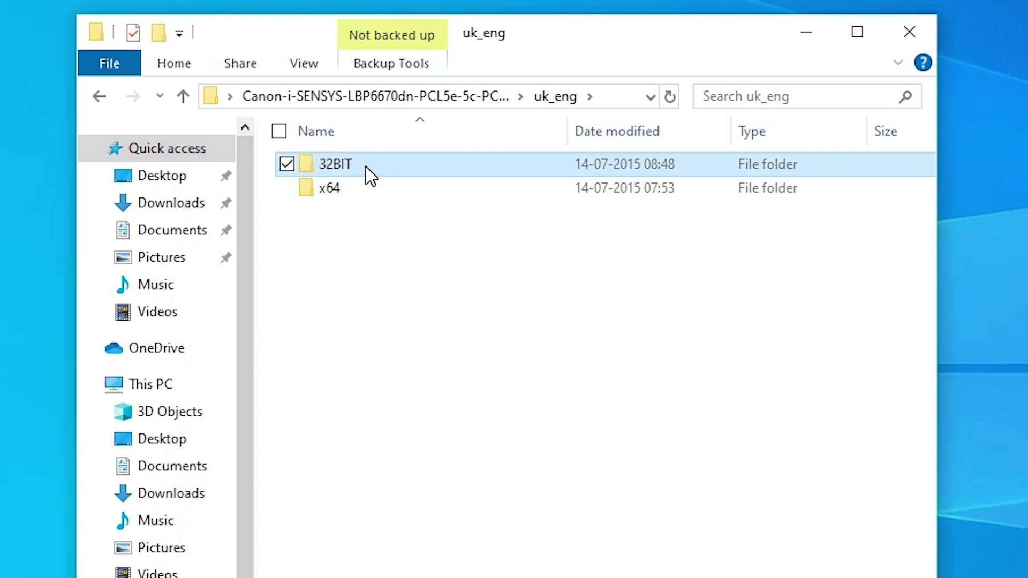
{"action": "left_click", "coordinate": [343, 196]}
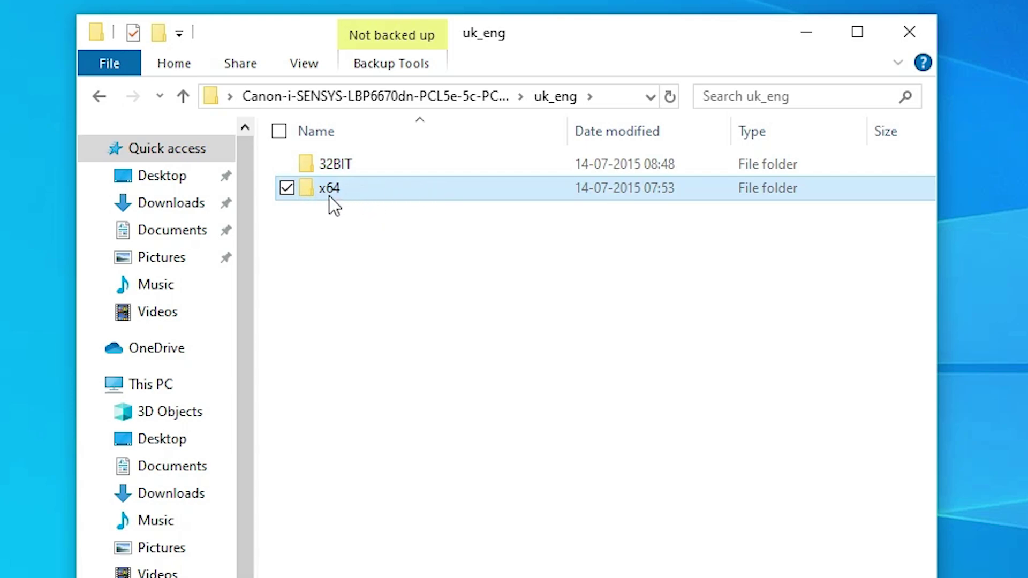
{"action": "mouse_move", "coordinate": [328, 195]}
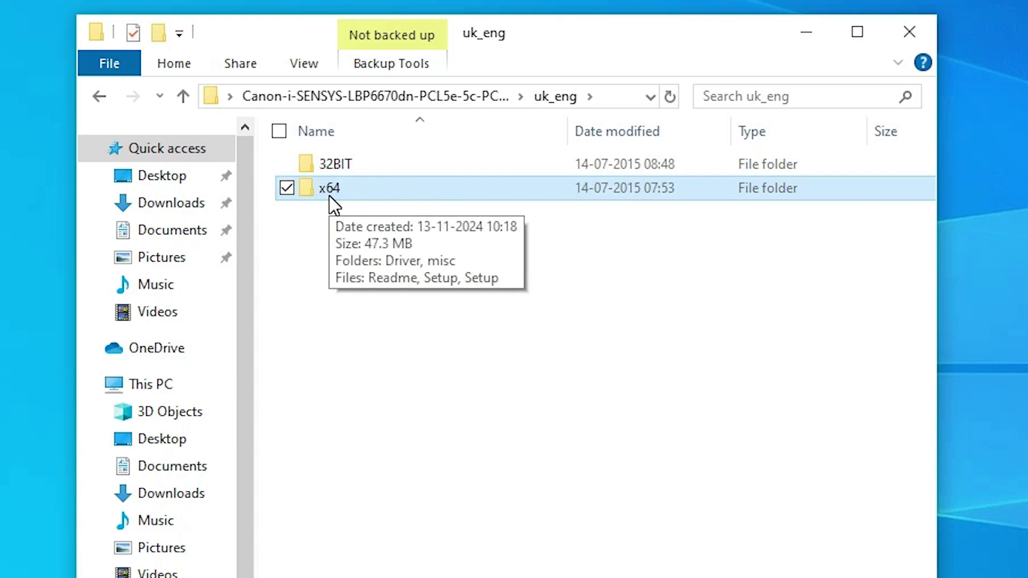
{"action": "double_click", "coordinate": [360, 191]}
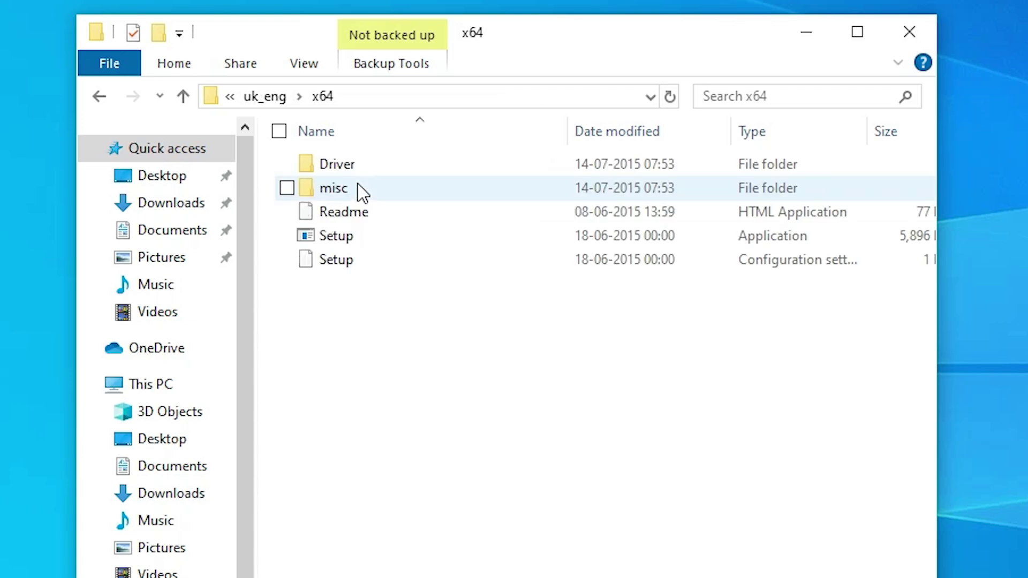
{"action": "double_click", "coordinate": [377, 167]}
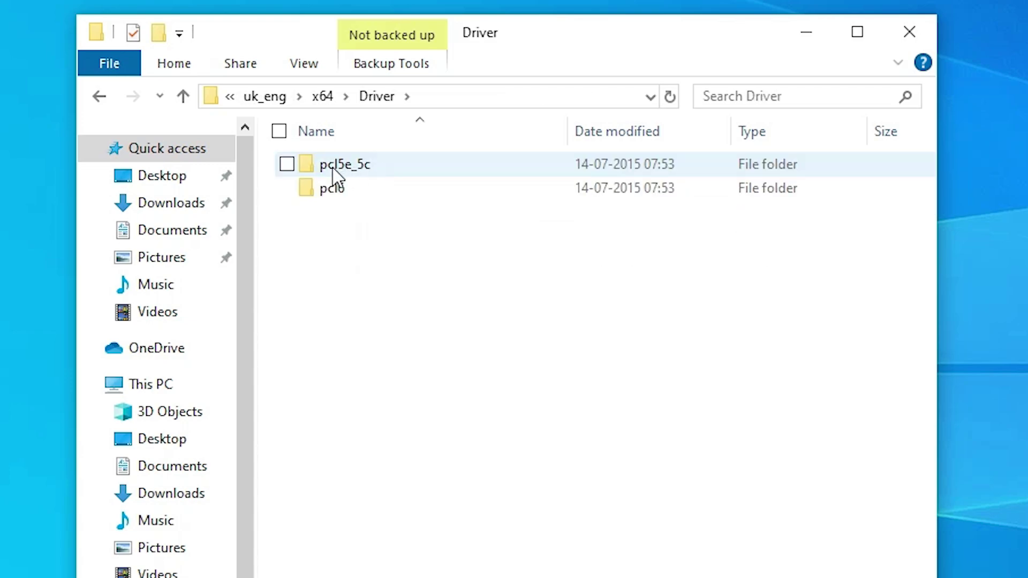
{"action": "left_click", "coordinate": [373, 171]}
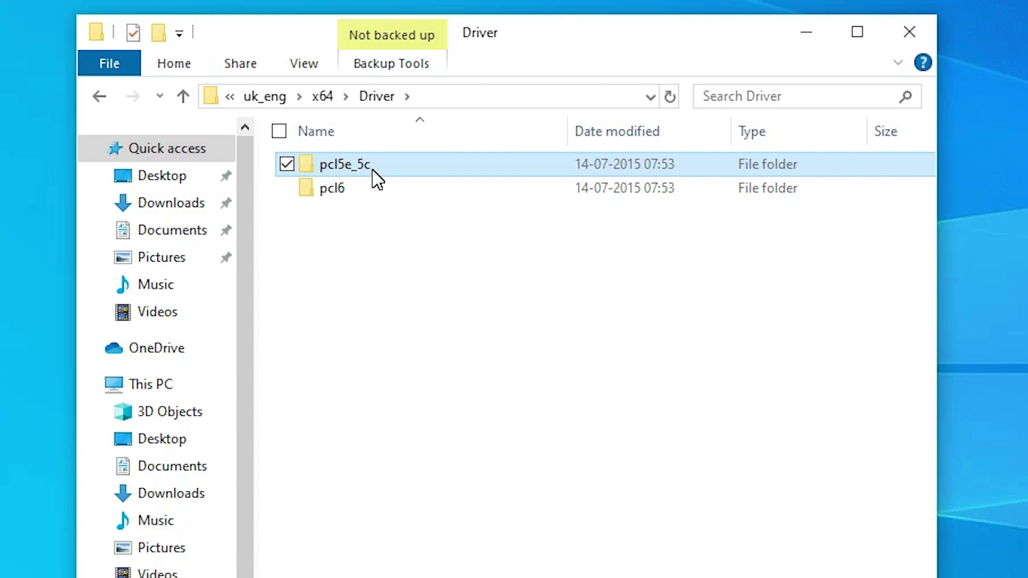
{"action": "left_click", "coordinate": [385, 189]}
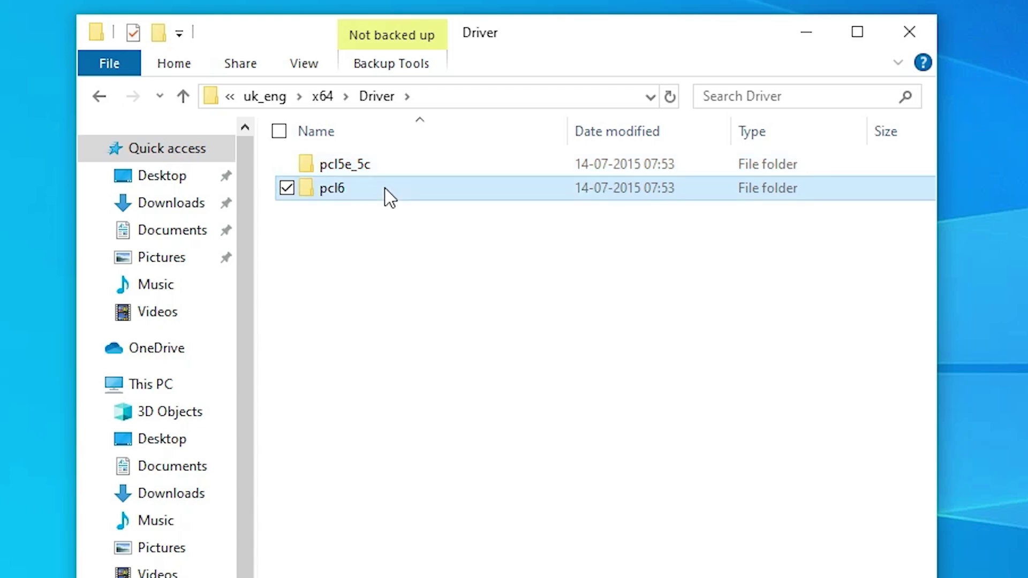
{"action": "double_click", "coordinate": [361, 169]}
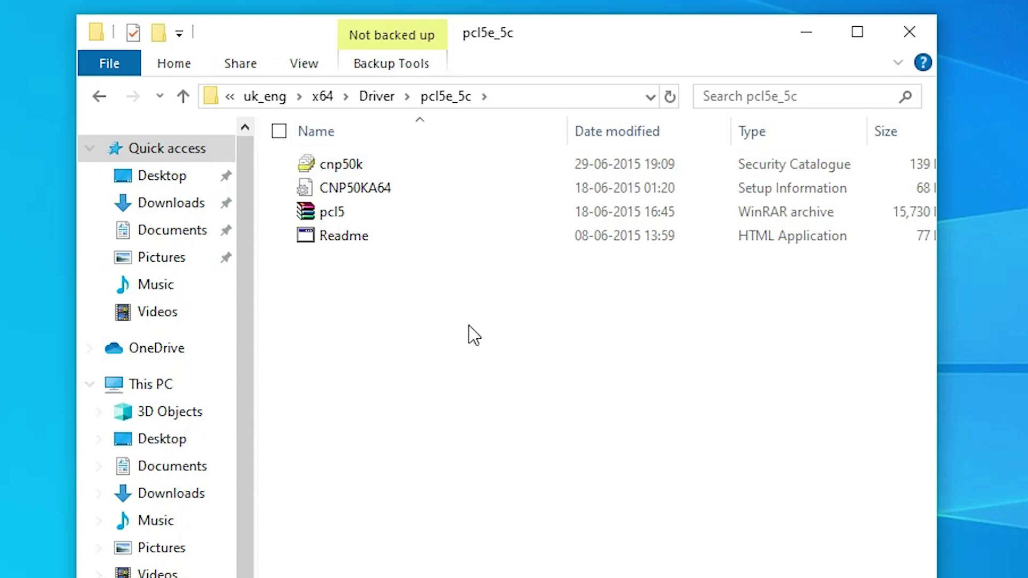
{"action": "left_click", "coordinate": [909, 32]}
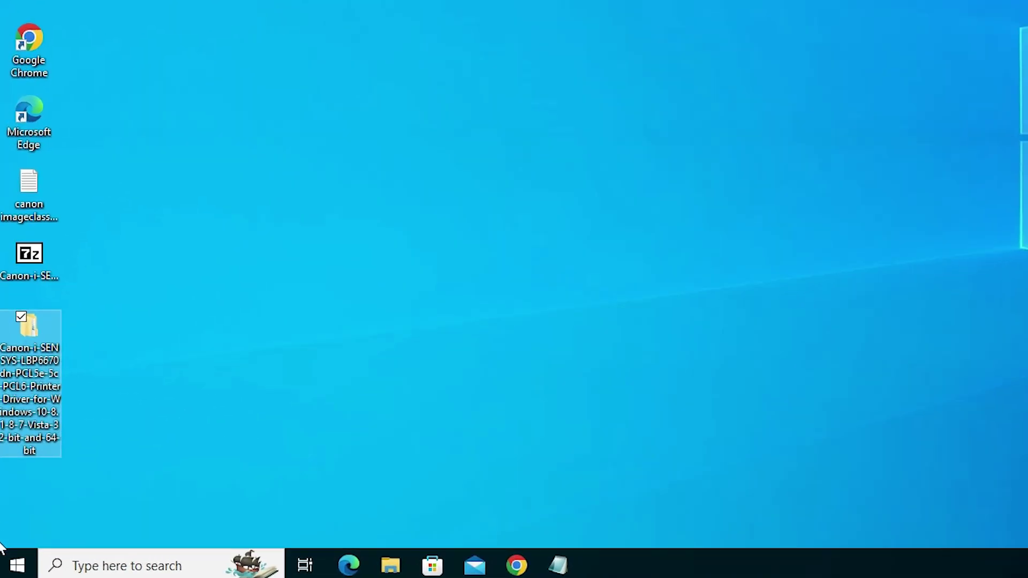
Step: Search 'pr' from Start and open Printers & scanners settings
{"action": "left_click", "coordinate": [24, 566]}
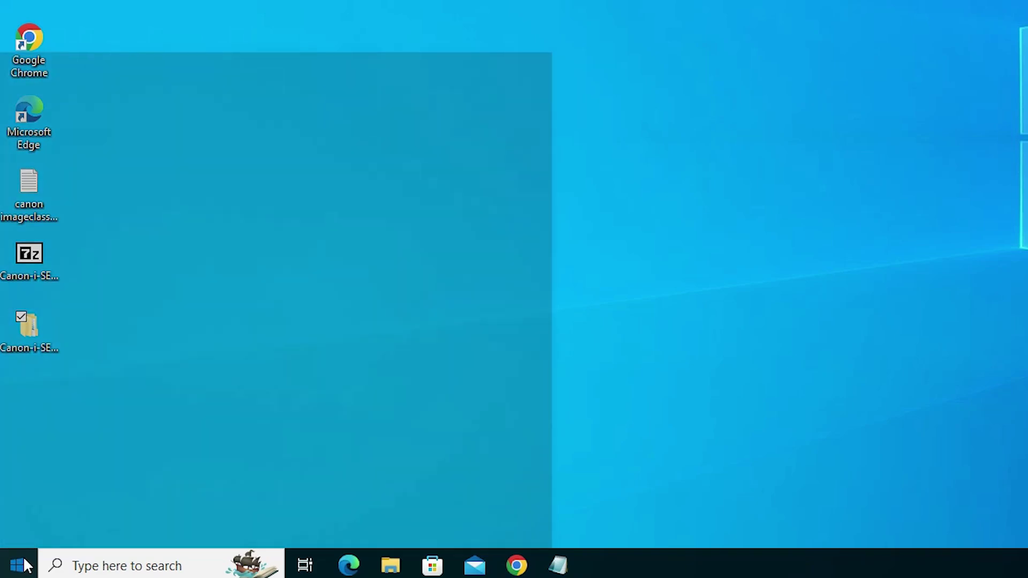
{"action": "type", "text": "pr"}
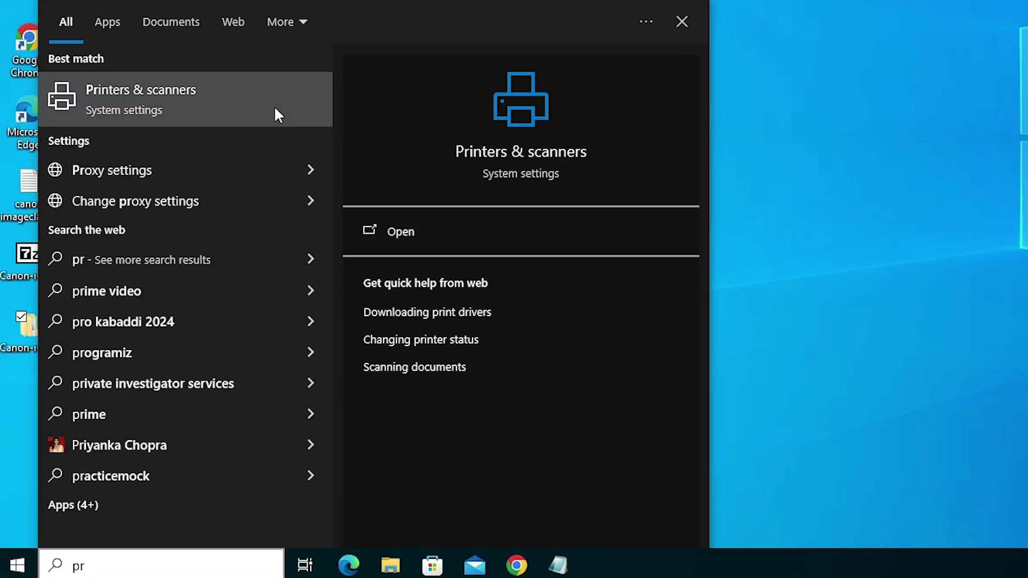
{"action": "left_click", "coordinate": [276, 111]}
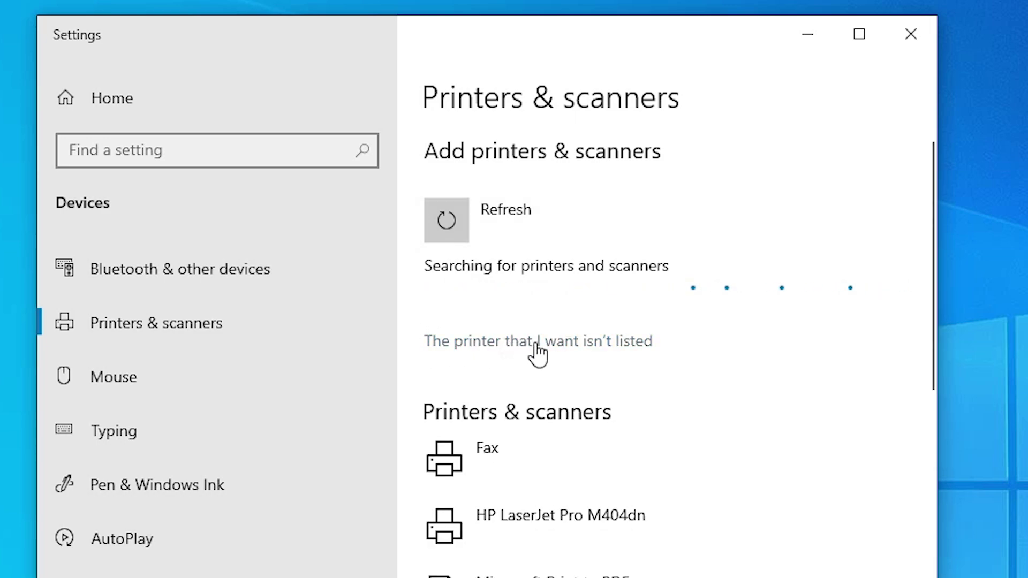
Step: Choose to add an unlisted local printer with manual settings and continue
{"action": "left_click", "coordinate": [596, 356]}
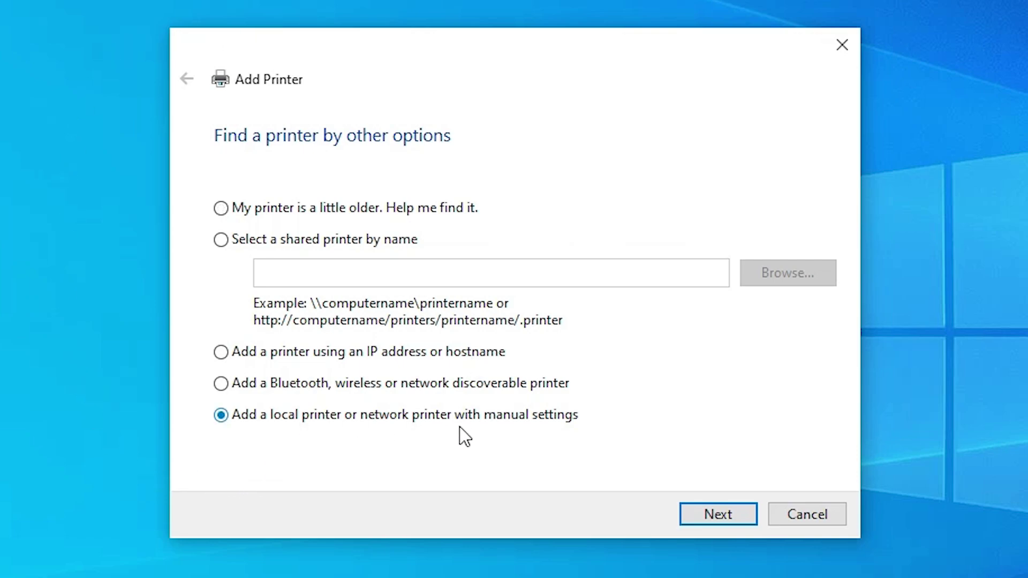
{"action": "left_click", "coordinate": [717, 514]}
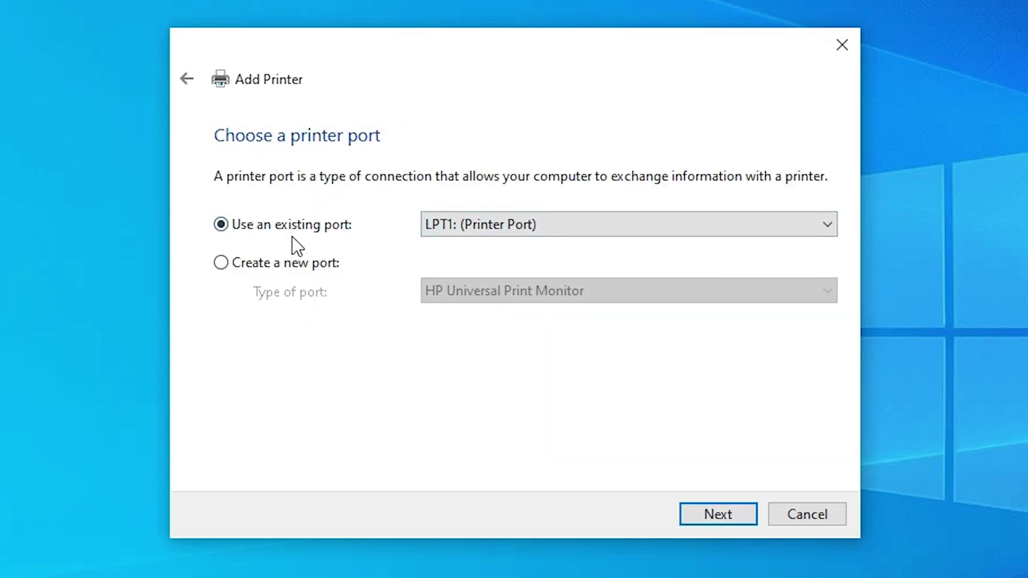
Step: Set the existing port to USB_001 (Local Port) and continue to driver installation
{"action": "left_click", "coordinate": [513, 235]}
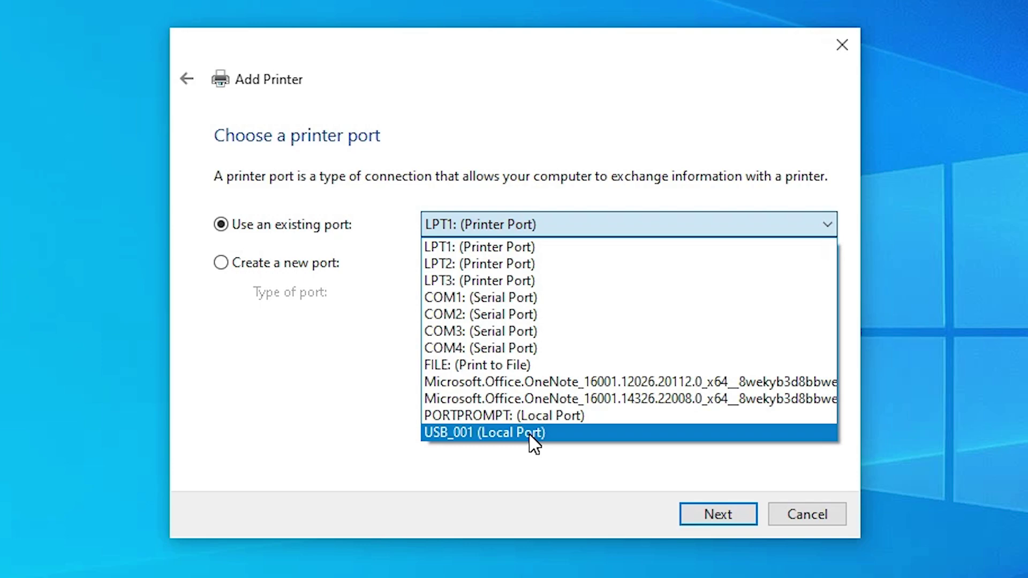
{"action": "left_click", "coordinate": [529, 435]}
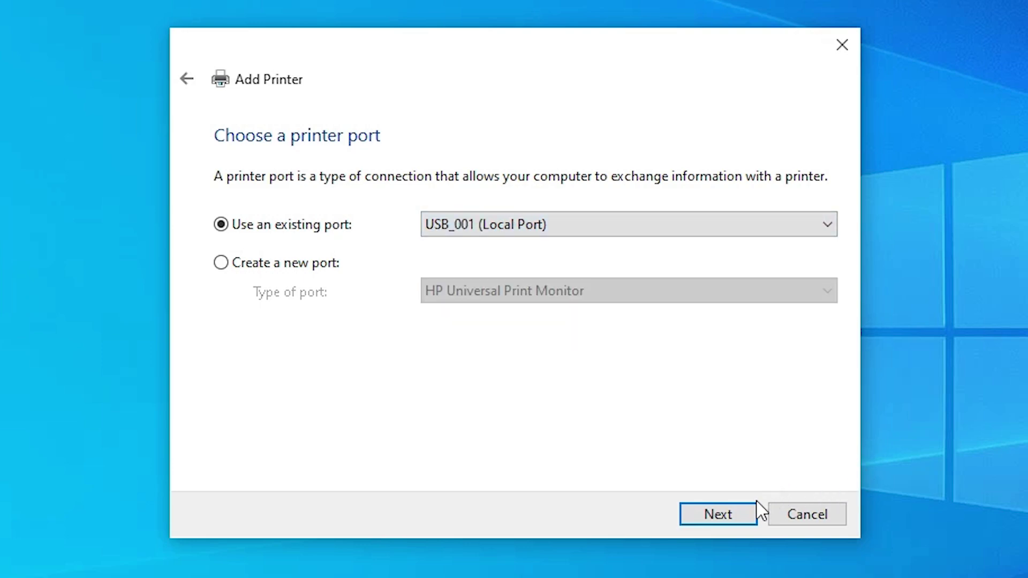
{"action": "left_click", "coordinate": [735, 512]}
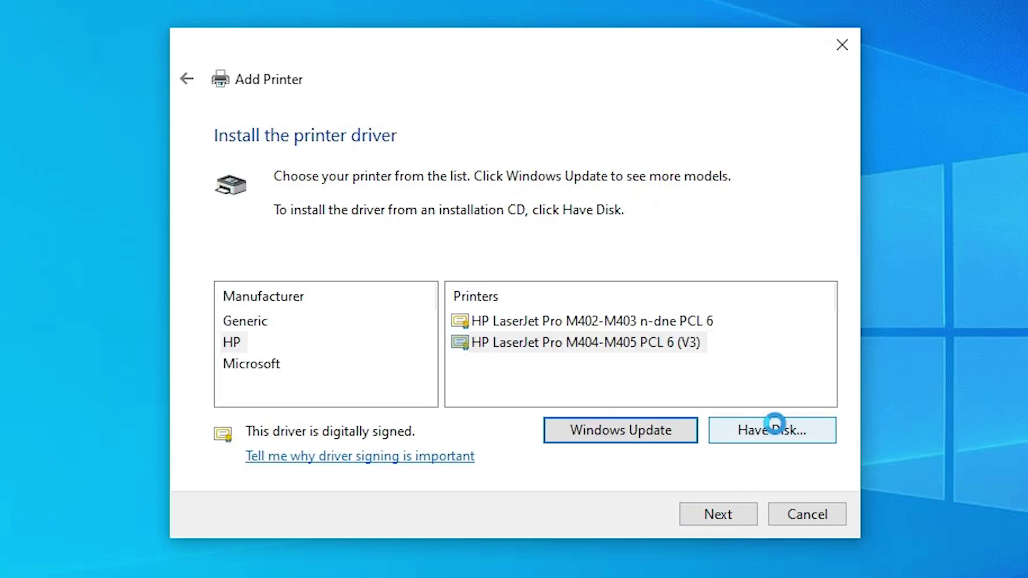
Step: Use Have Disk and browse to the desktop Canon folder's uk_eng, x64 and Driver folders
{"action": "left_click", "coordinate": [777, 431]}
{"action": "left_click", "coordinate": [737, 400]}
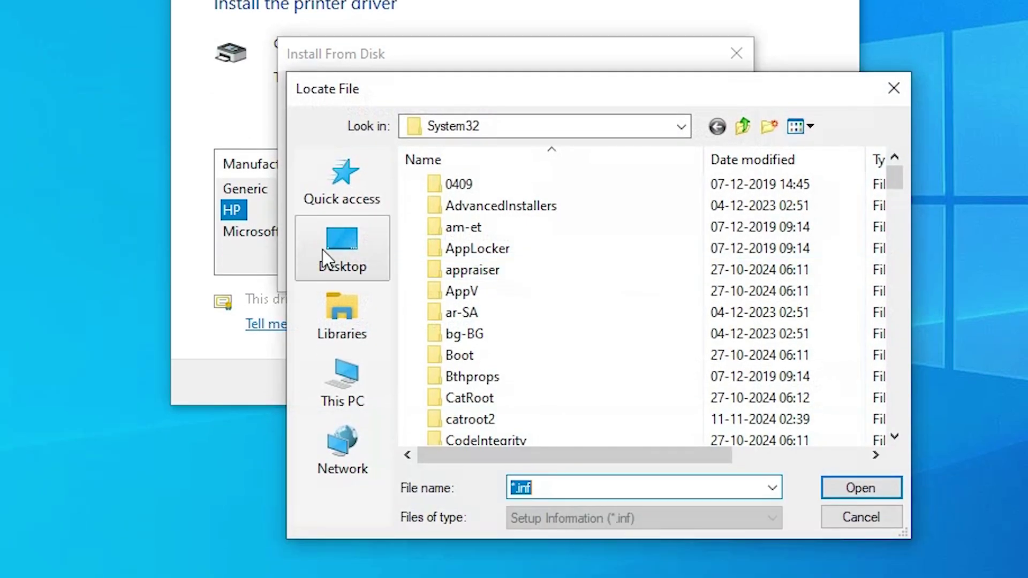
{"action": "left_click", "coordinate": [323, 250]}
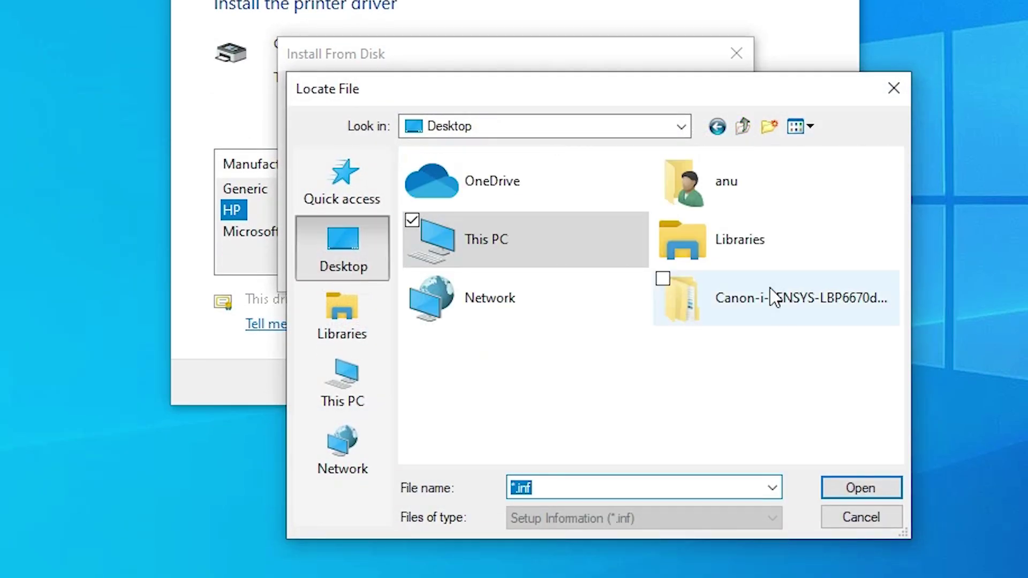
{"action": "double_click", "coordinate": [730, 307]}
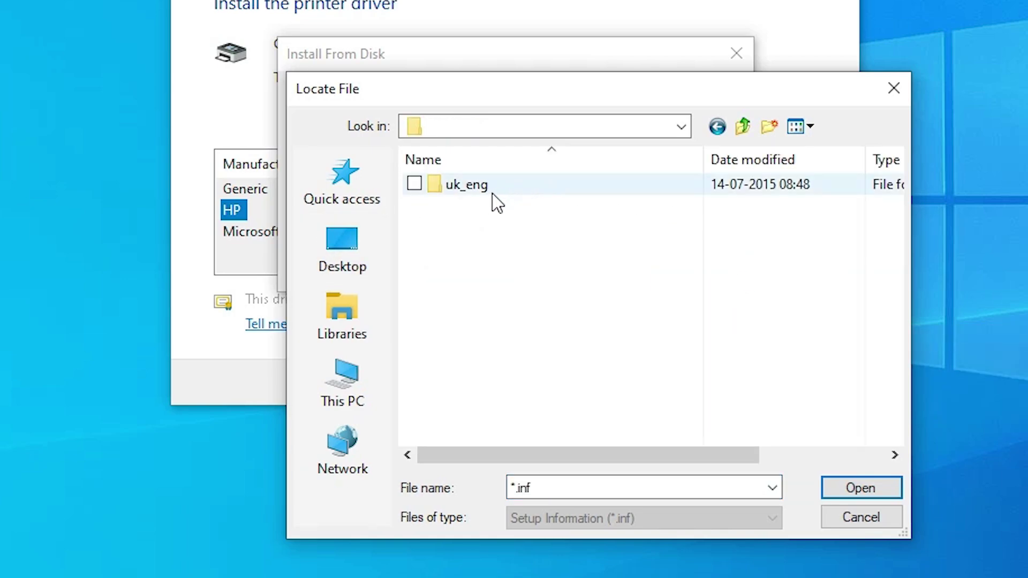
{"action": "double_click", "coordinate": [494, 190]}
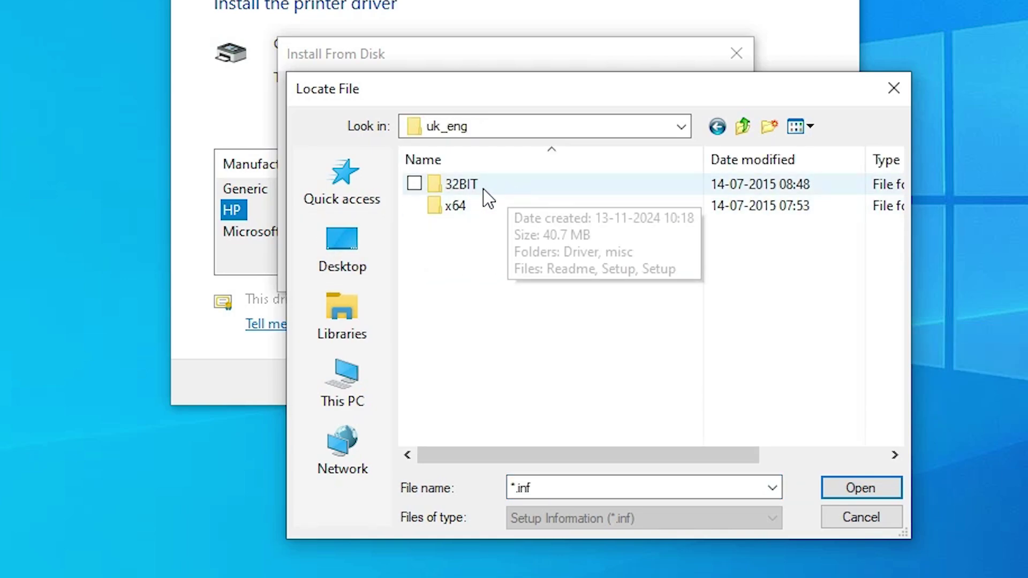
{"action": "left_click", "coordinate": [480, 194]}
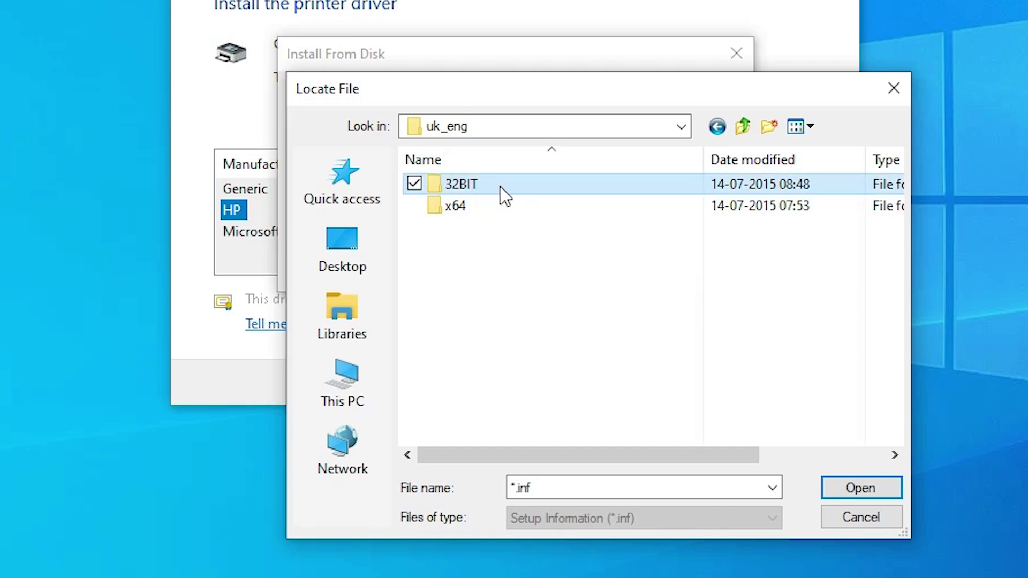
{"action": "left_click", "coordinate": [478, 206]}
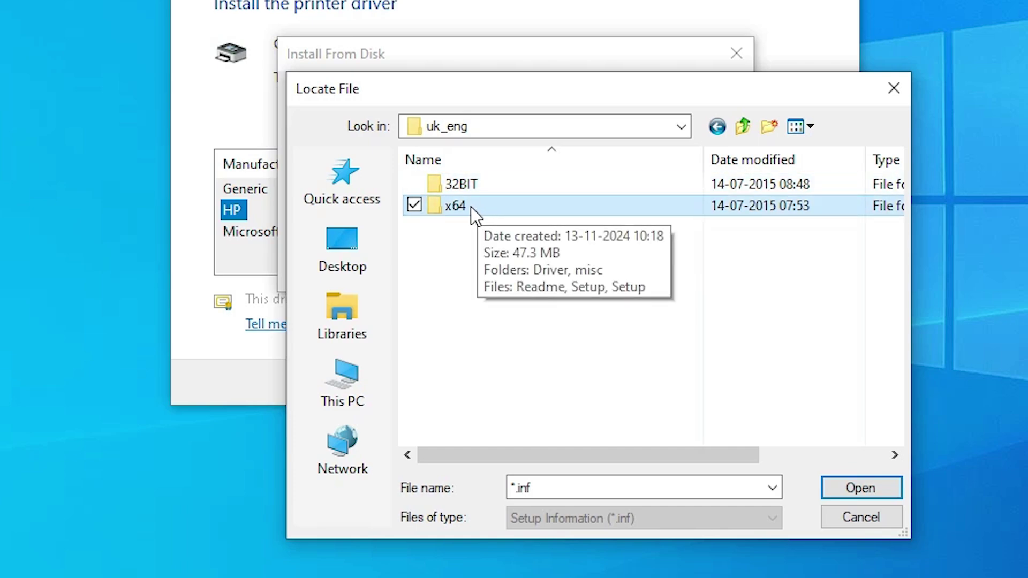
{"action": "double_click", "coordinate": [471, 207]}
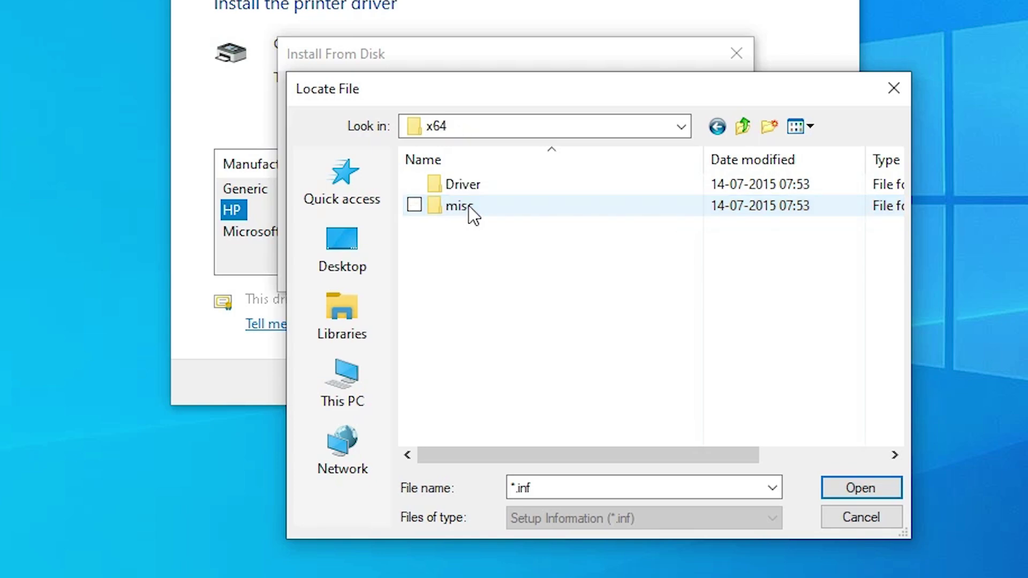
{"action": "double_click", "coordinate": [502, 183]}
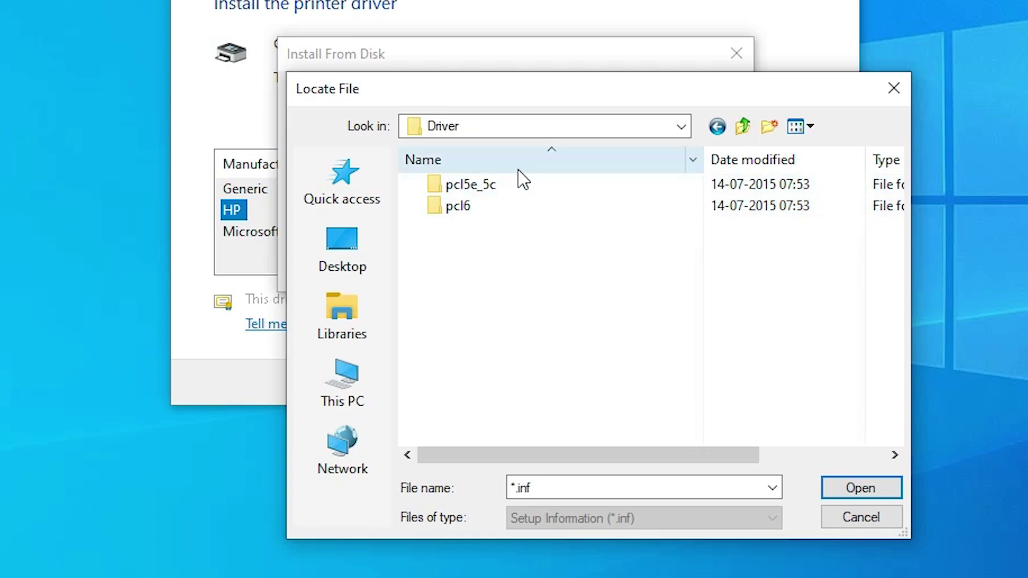
Step: Load CNP50KA64.INF from the pcl5e_5c folder to list the Canon models
{"action": "left_click", "coordinate": [510, 186]}
{"action": "left_click", "coordinate": [468, 207]}
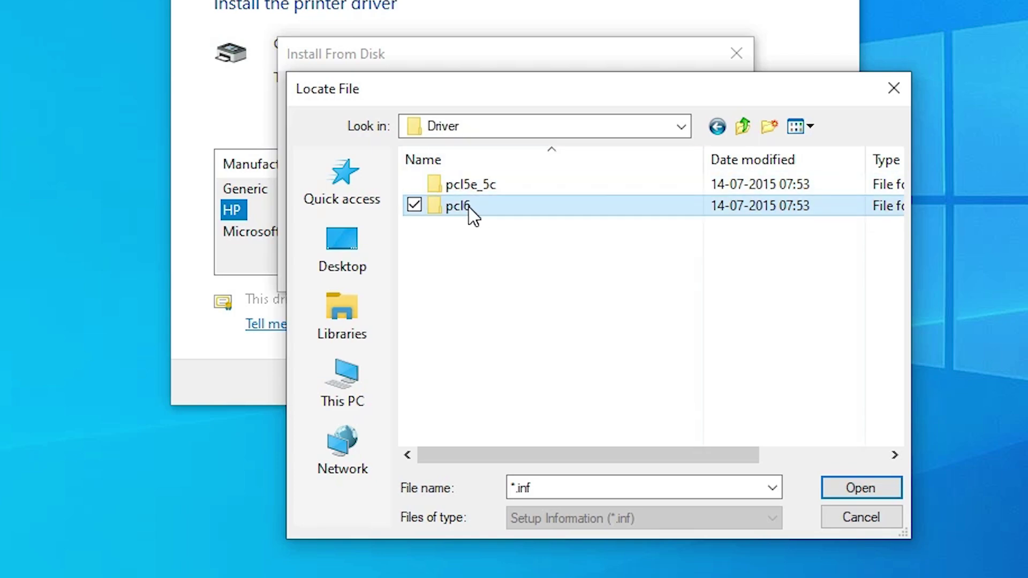
{"action": "left_click", "coordinate": [478, 187]}
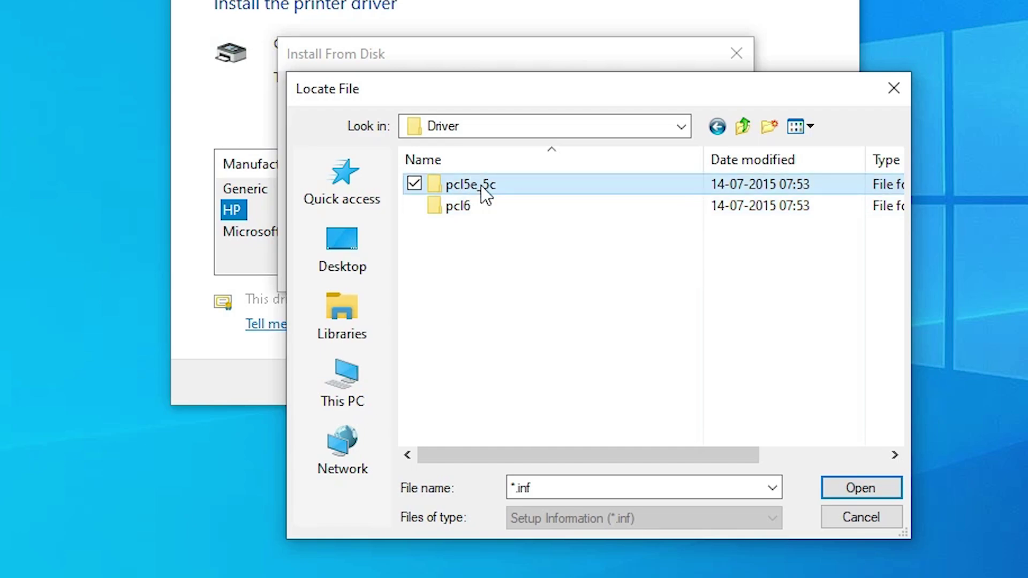
{"action": "double_click", "coordinate": [492, 189]}
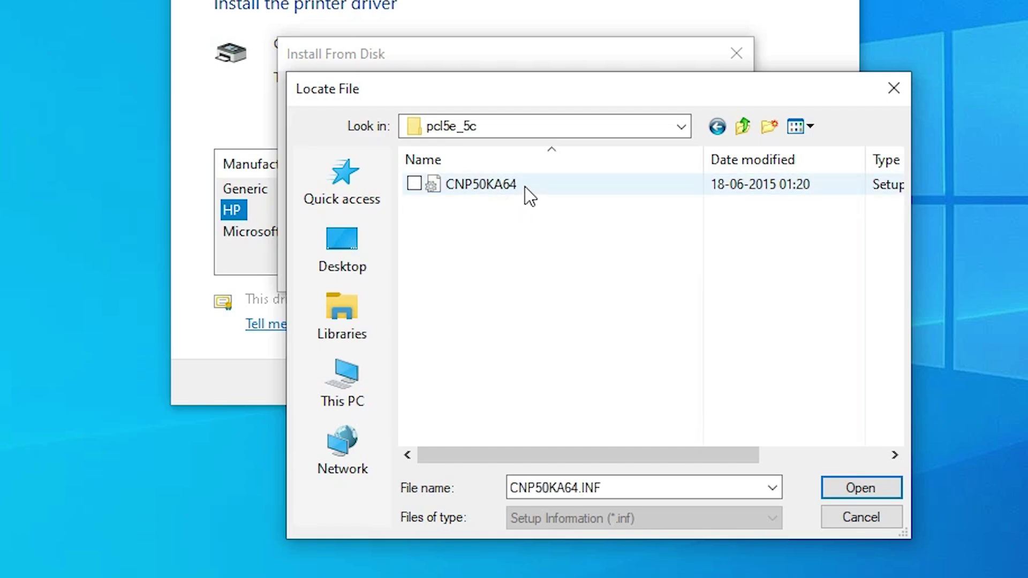
{"action": "left_click", "coordinate": [523, 189]}
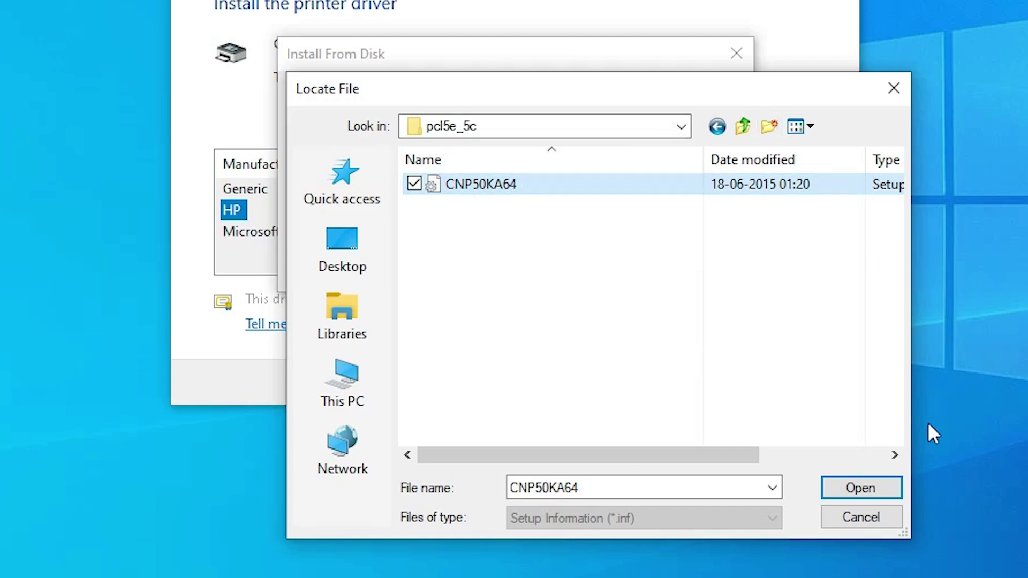
{"action": "left_click", "coordinate": [869, 492]}
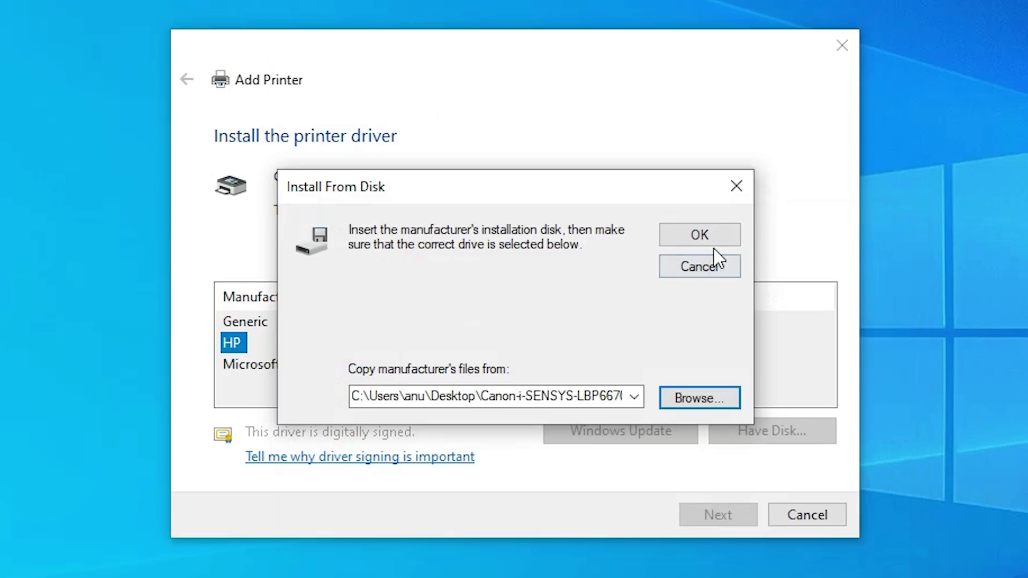
{"action": "left_click", "coordinate": [705, 105]}
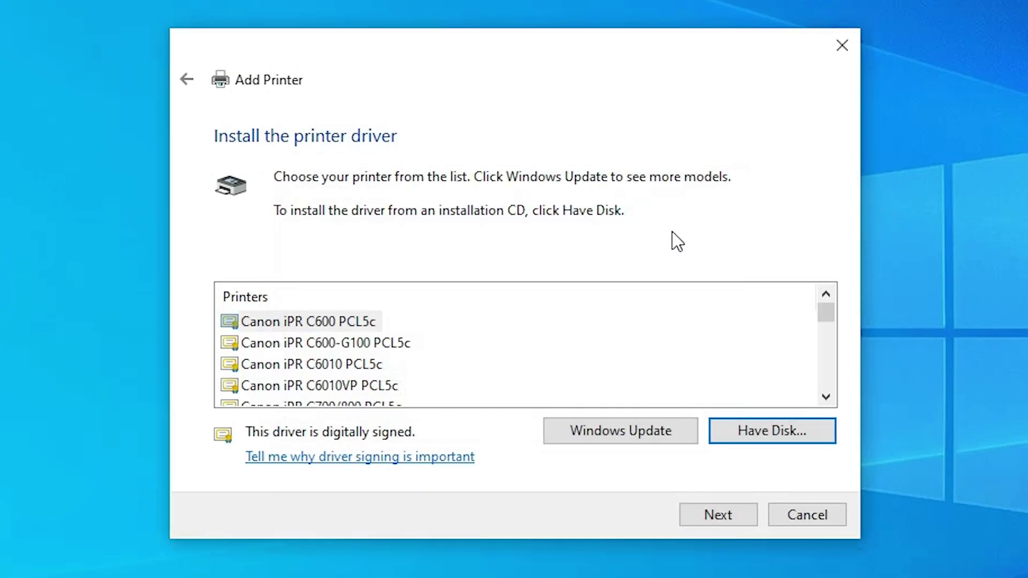
Step: Scroll to and select Canon LBP6670 PCL5e in the Printers list, then continue
{"action": "left_click_drag", "start_coordinate": [825, 313], "coordinate": [834, 429]}
{"action": "double_click", "coordinate": [828, 298]}
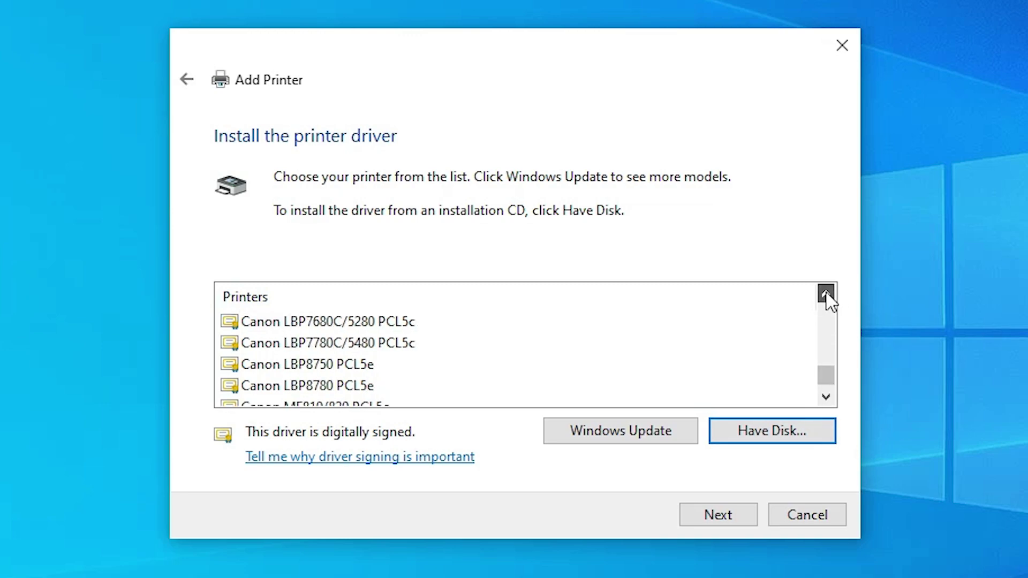
{"action": "left_click", "coordinate": [828, 295]}
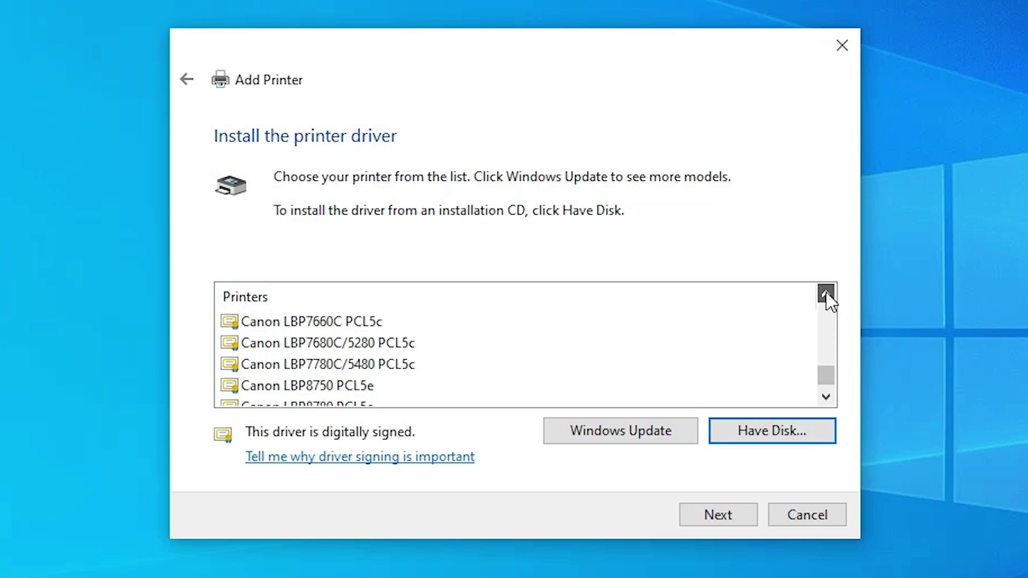
{"action": "left_click", "coordinate": [827, 296]}
{"action": "double_click", "coordinate": [828, 295]}
{"action": "left_click", "coordinate": [827, 295]}
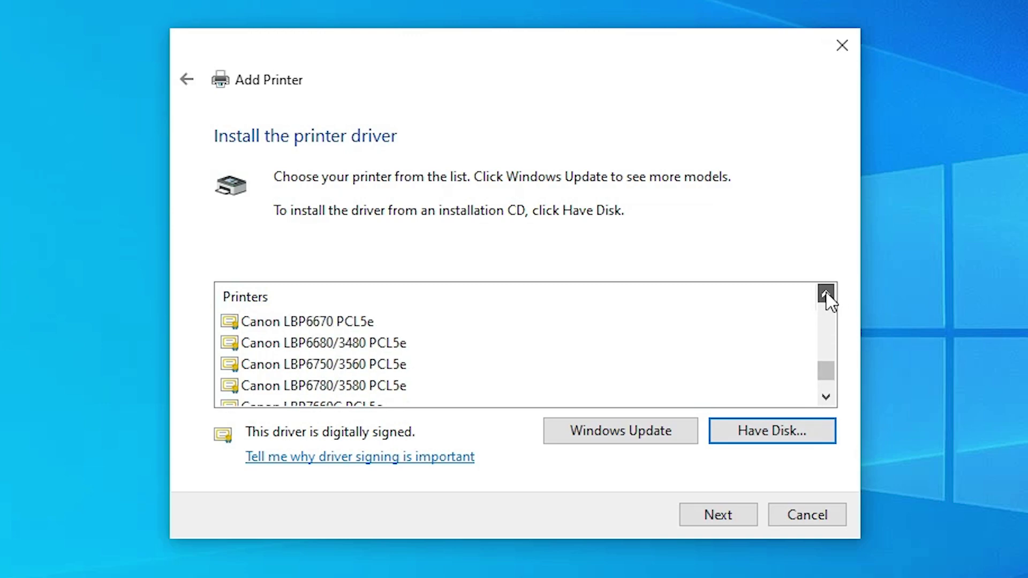
{"action": "left_click", "coordinate": [828, 295]}
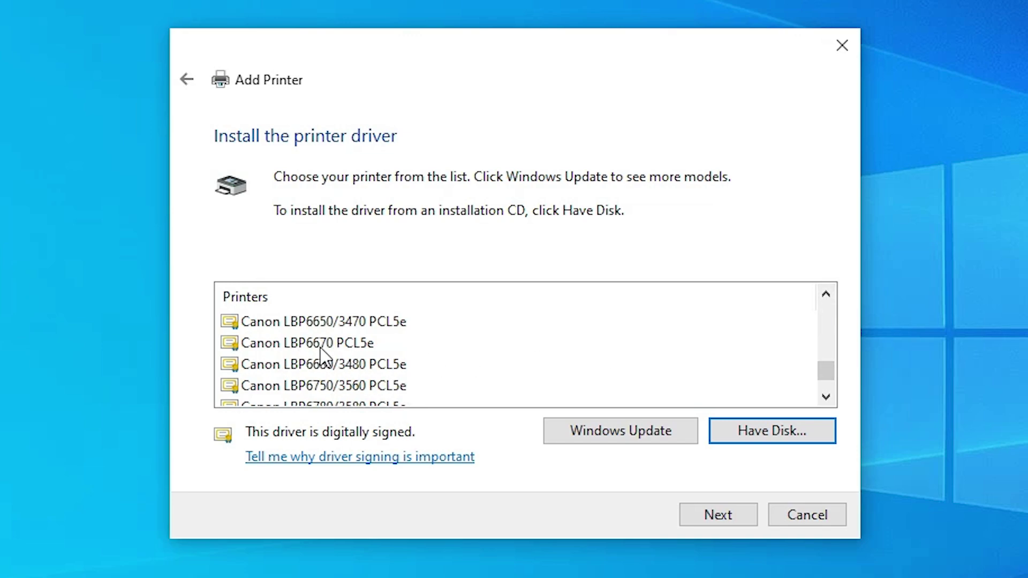
{"action": "left_click", "coordinate": [367, 346]}
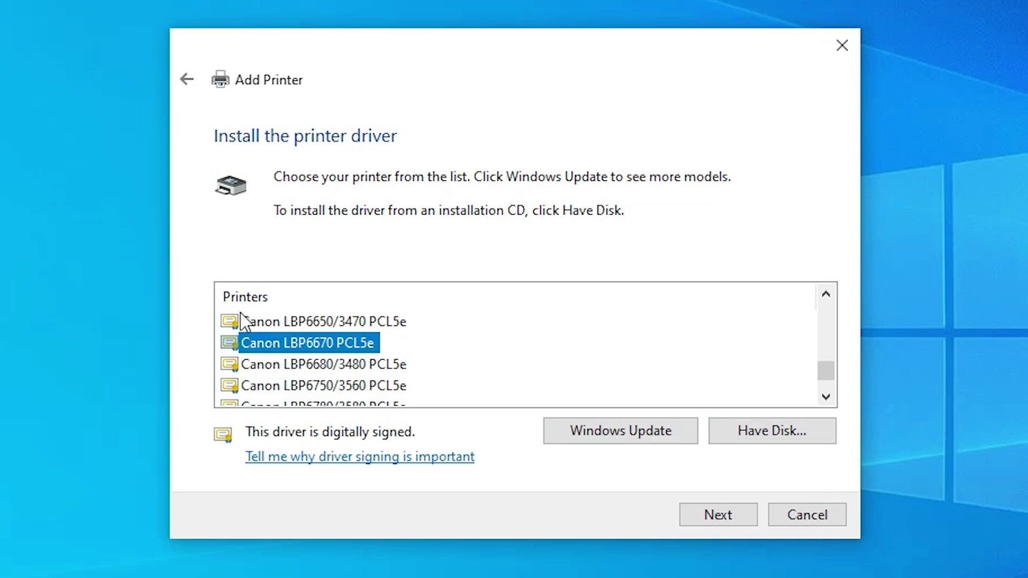
{"action": "left_click", "coordinate": [736, 516]}
Step: Rename the printer from 'Canon LBP6670 PCL5e' to 'Canon LBP6670dn' and install it
{"action": "key", "text": "End"}
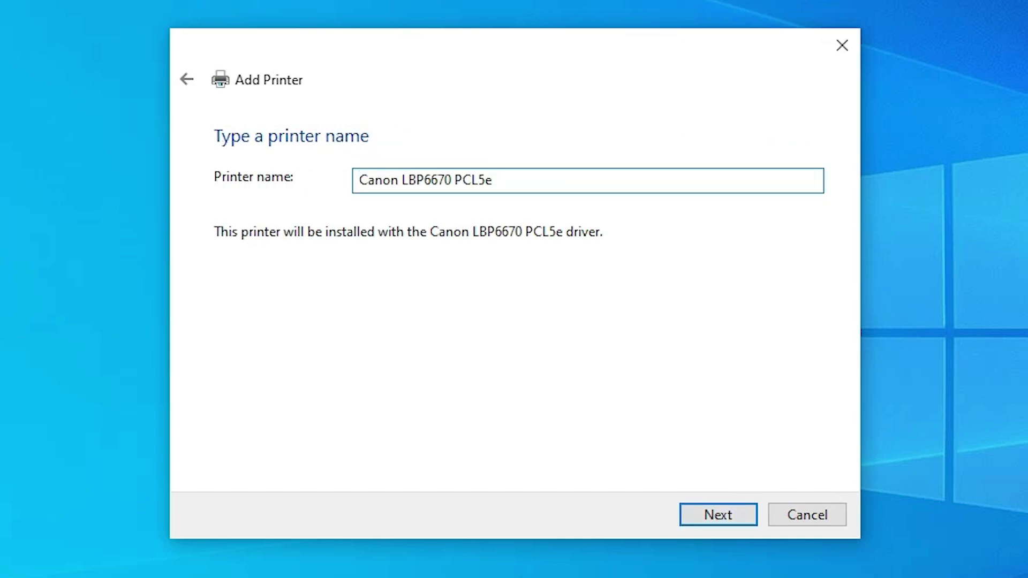
{"action": "key", "text": "ctrl+shift+Left"}
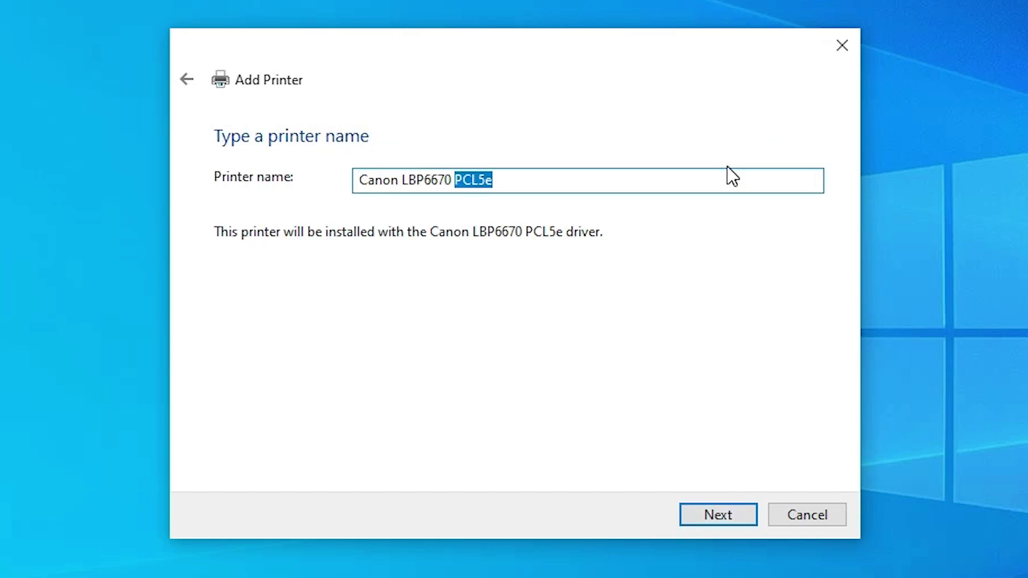
{"action": "key", "text": "BackSpace"}
{"action": "key", "text": "BackSpace"}
{"action": "type", "text": "dn"}
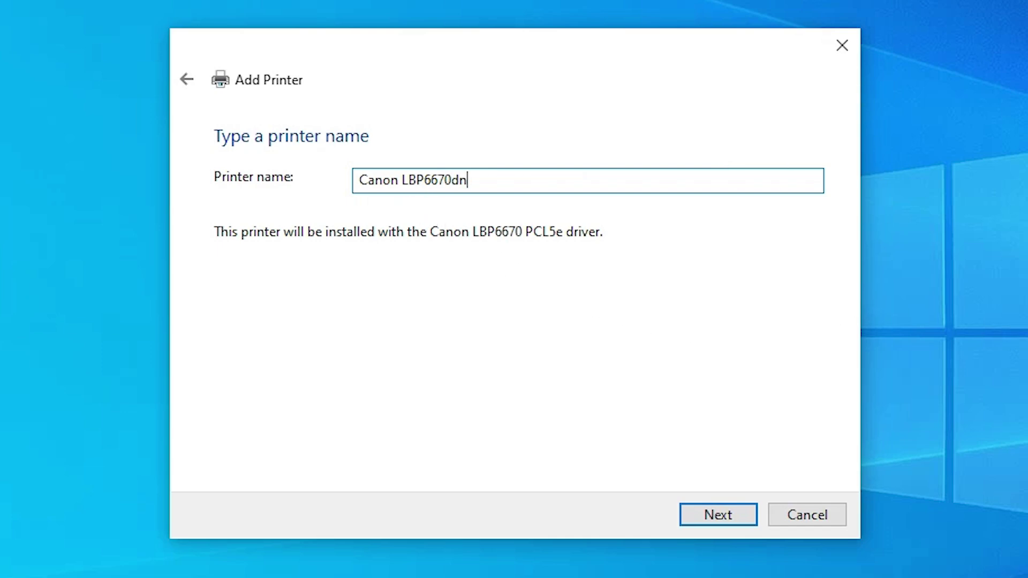
{"action": "left_click", "coordinate": [742, 512]}
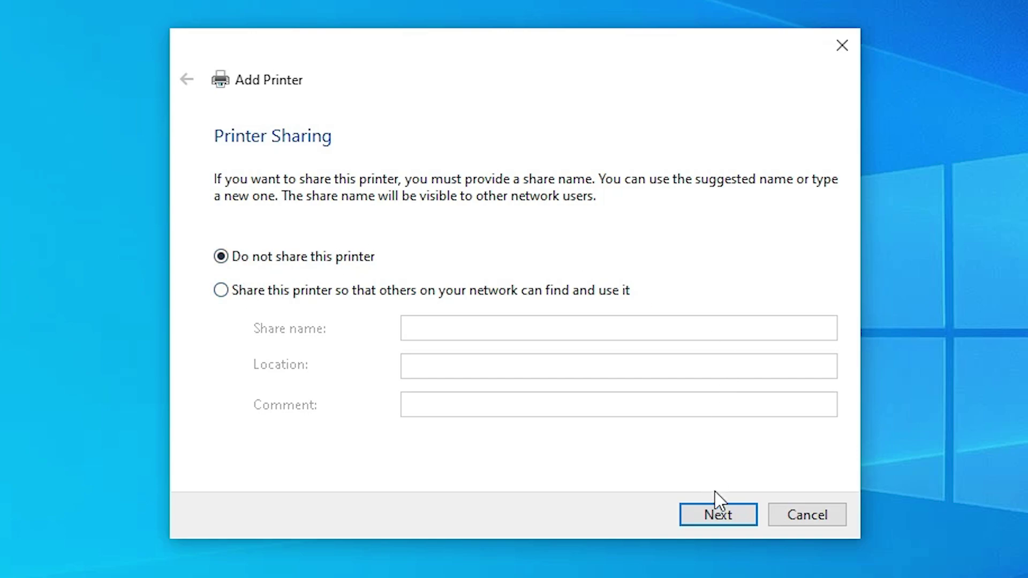
Step: Leave Canon LBP6670dn unshared and finish the Add Printer wizard
{"action": "left_click", "coordinate": [716, 514]}
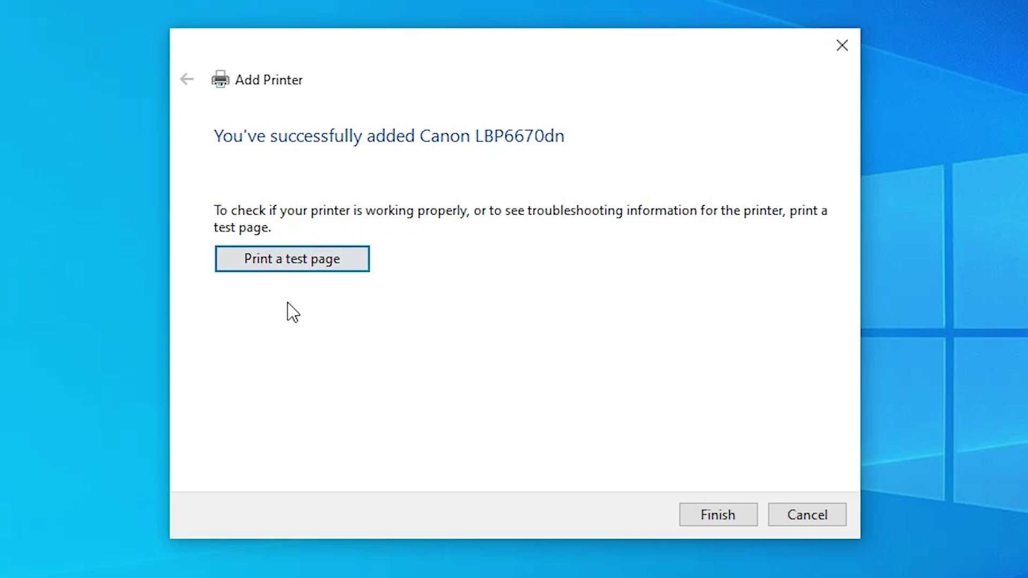
{"action": "left_click", "coordinate": [719, 516]}
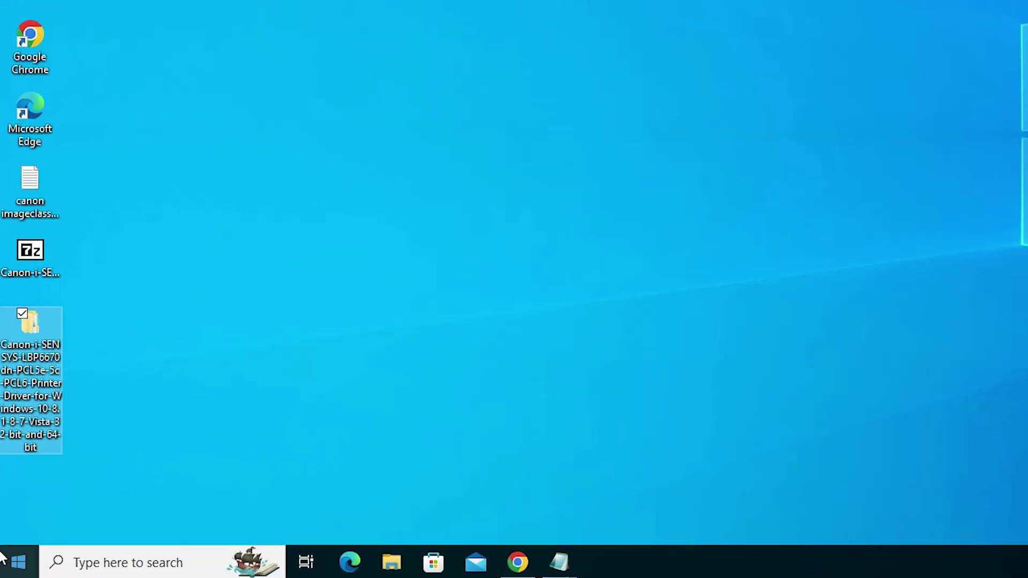
Step: Search 'pr' from Start to reach Printers & scanners and confirm Canon LBP6670dn is listed
{"action": "left_click", "coordinate": [5, 568]}
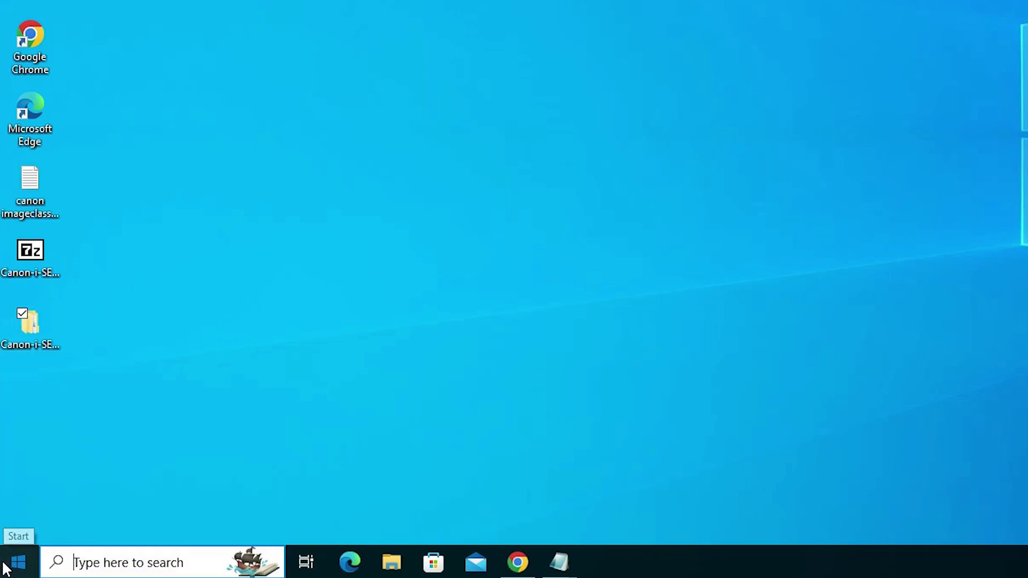
{"action": "type", "text": "pr"}
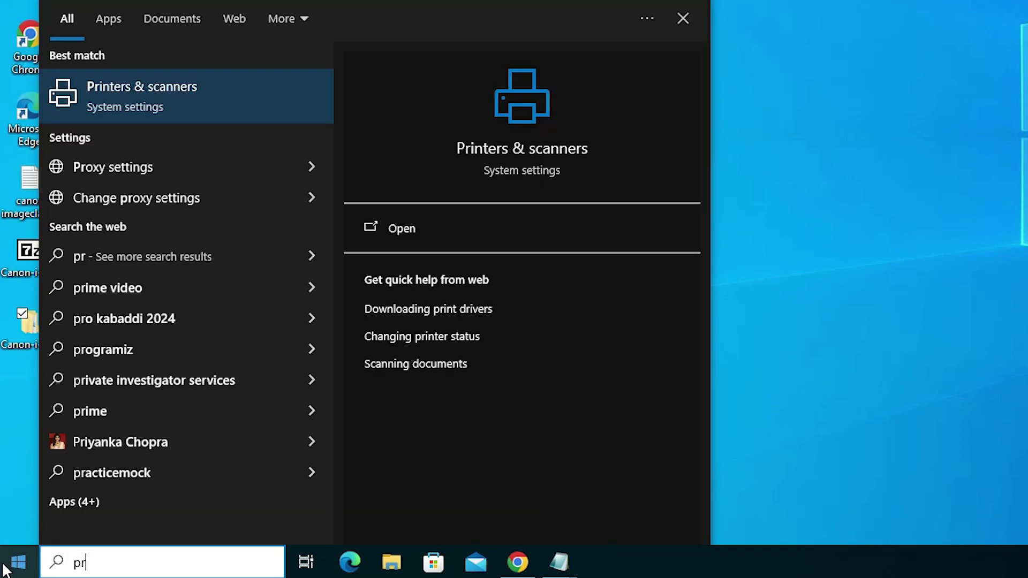
{"action": "left_click", "coordinate": [101, 108]}
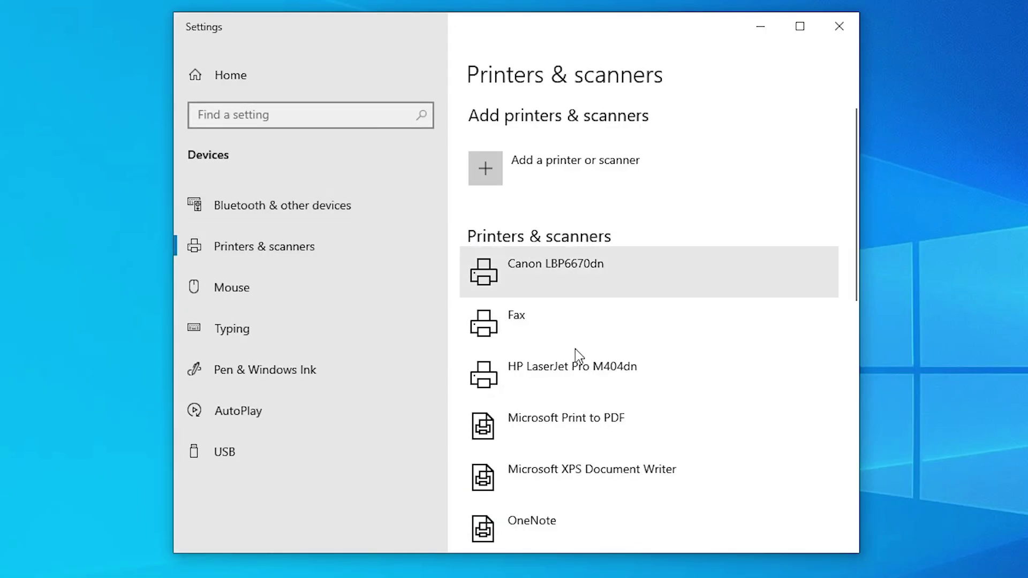
{"action": "scroll", "coordinate": [583, 358], "scroll_direction": "down", "scroll_amount": 3}
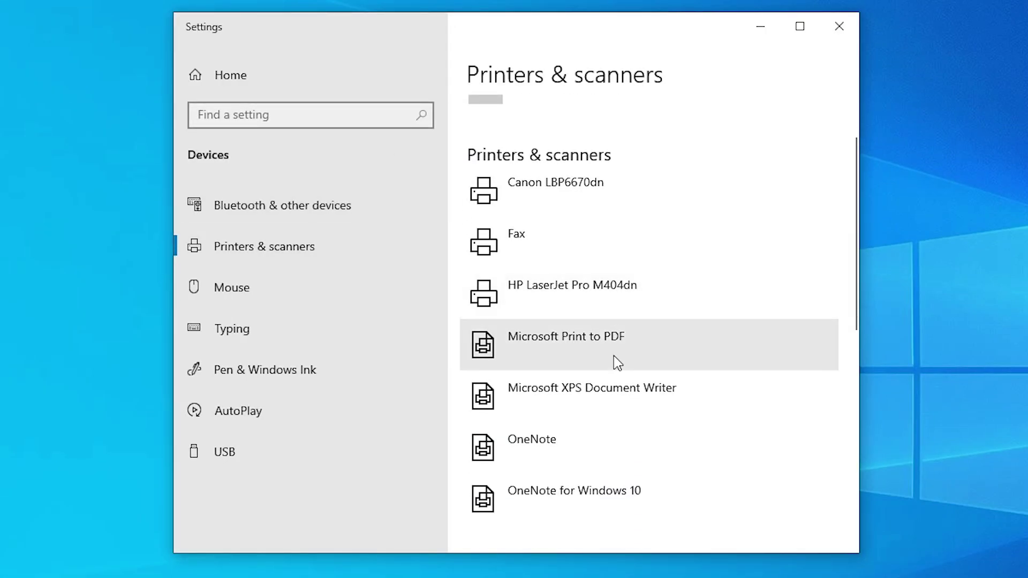